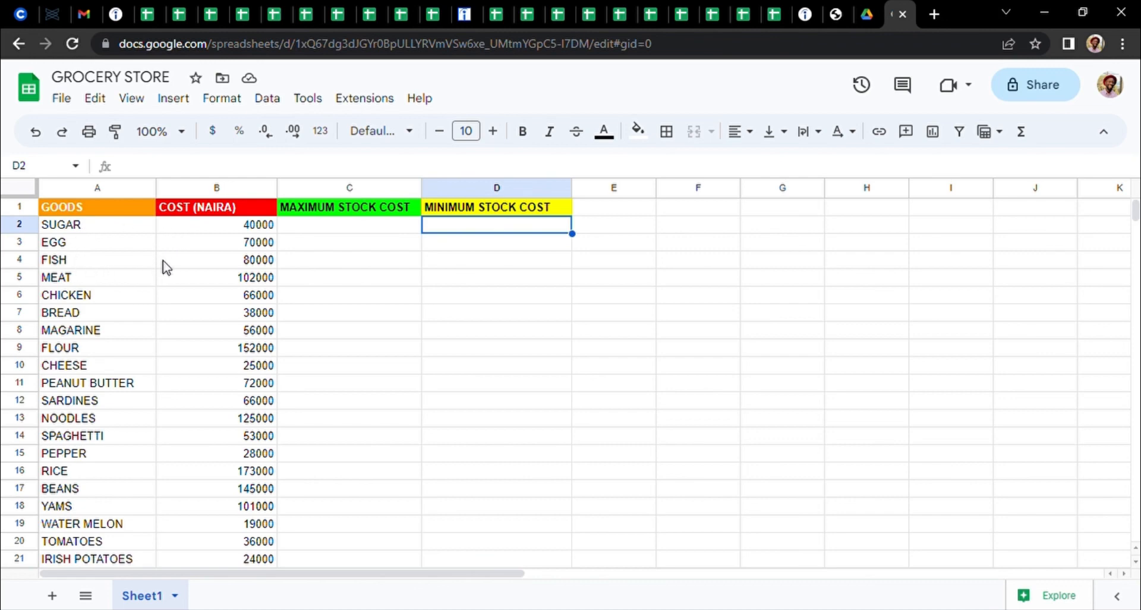
Examine several goods in column A and their matching costs in the COST (NAIRA) column.
{"action": "left_click", "coordinate": [96, 229]}
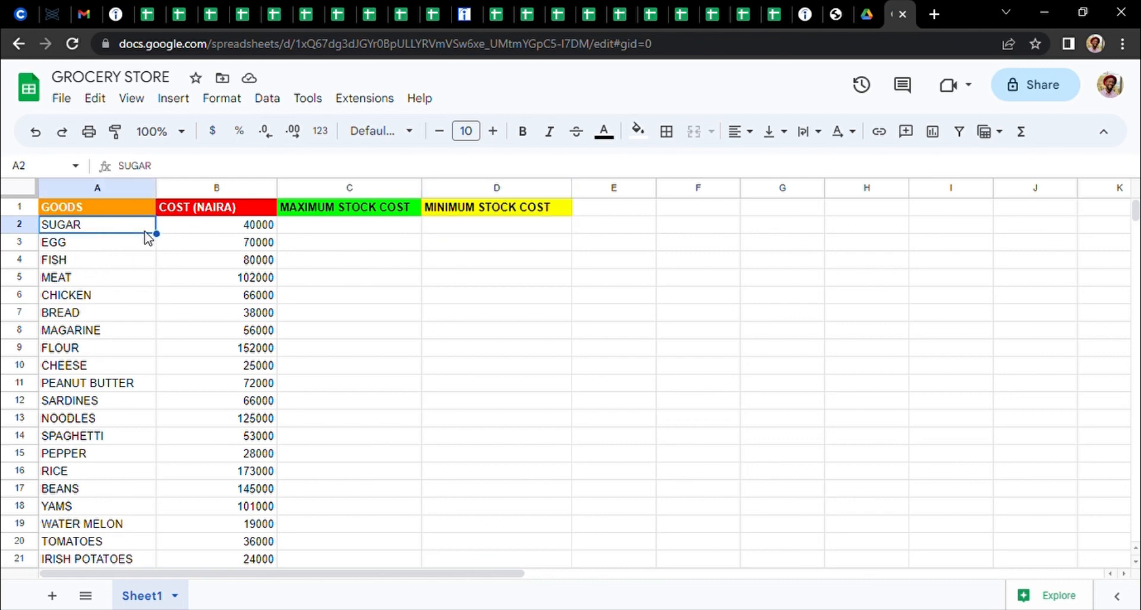
{"action": "left_click", "coordinate": [208, 228]}
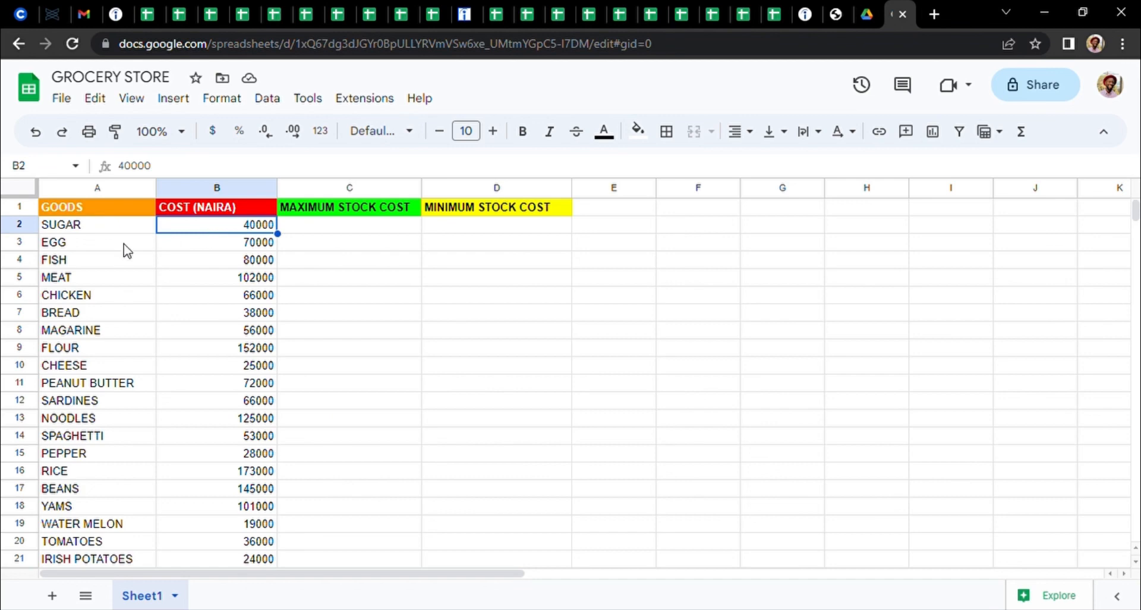
{"action": "left_click", "coordinate": [93, 262]}
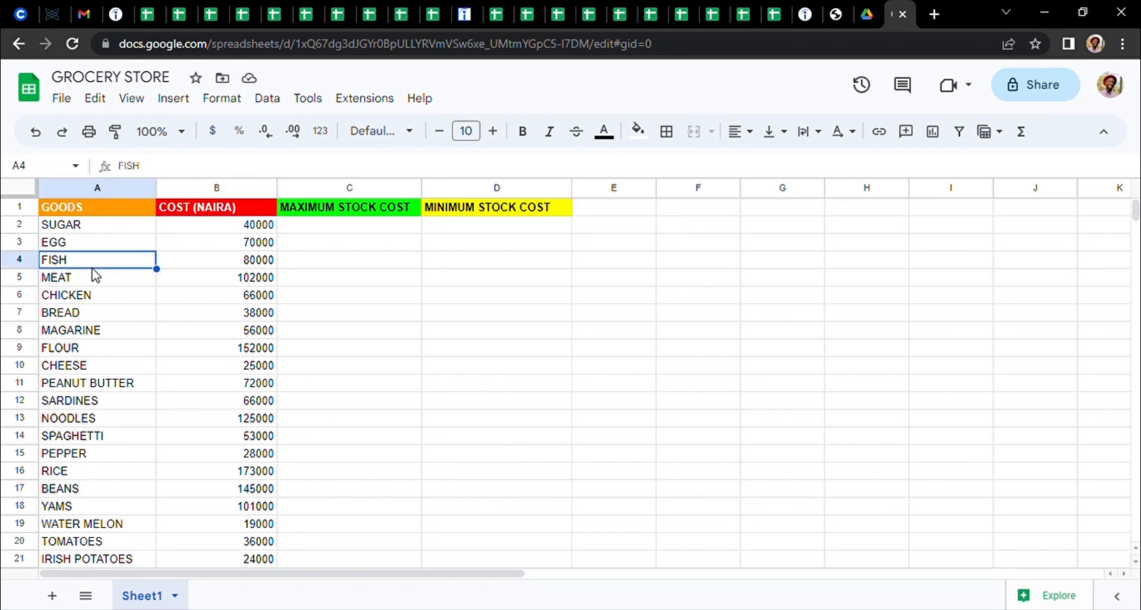
{"action": "left_click", "coordinate": [240, 272]}
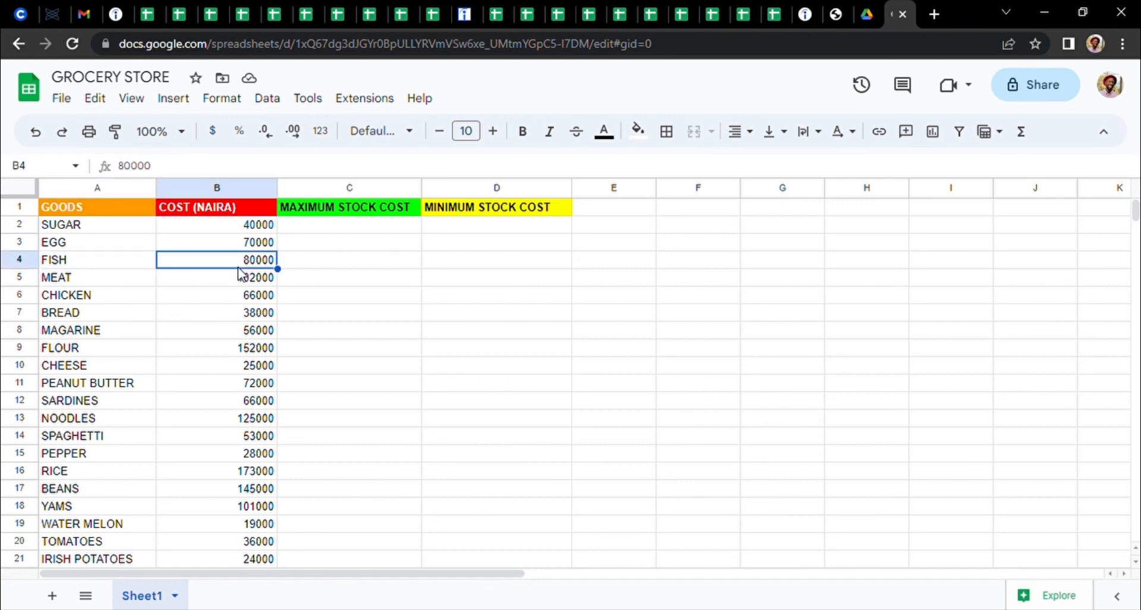
{"action": "left_click", "coordinate": [89, 458]}
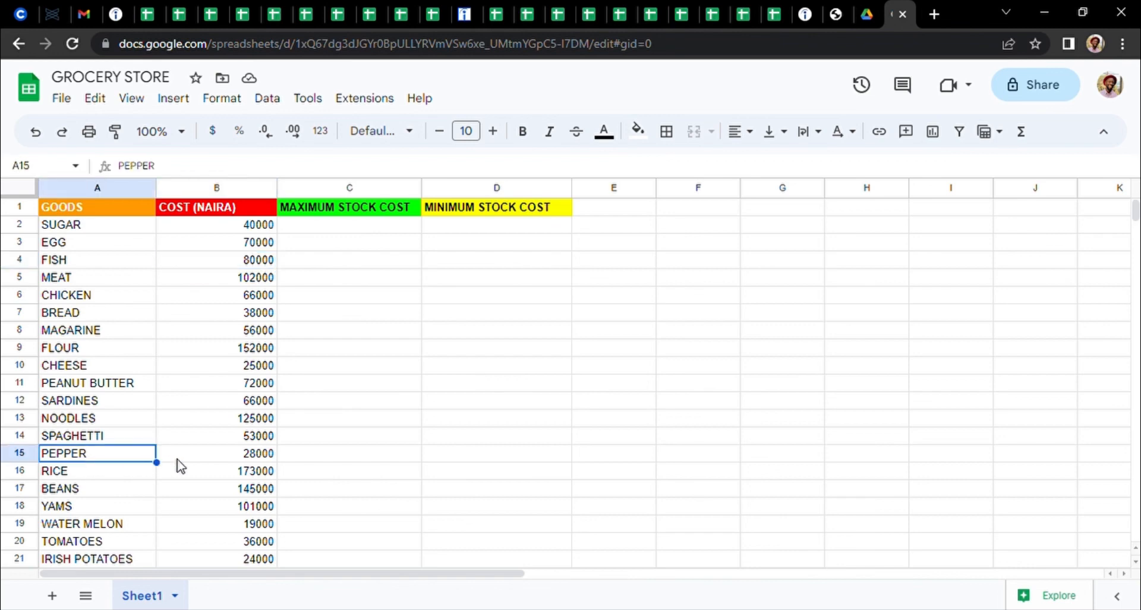
{"action": "left_click", "coordinate": [225, 457]}
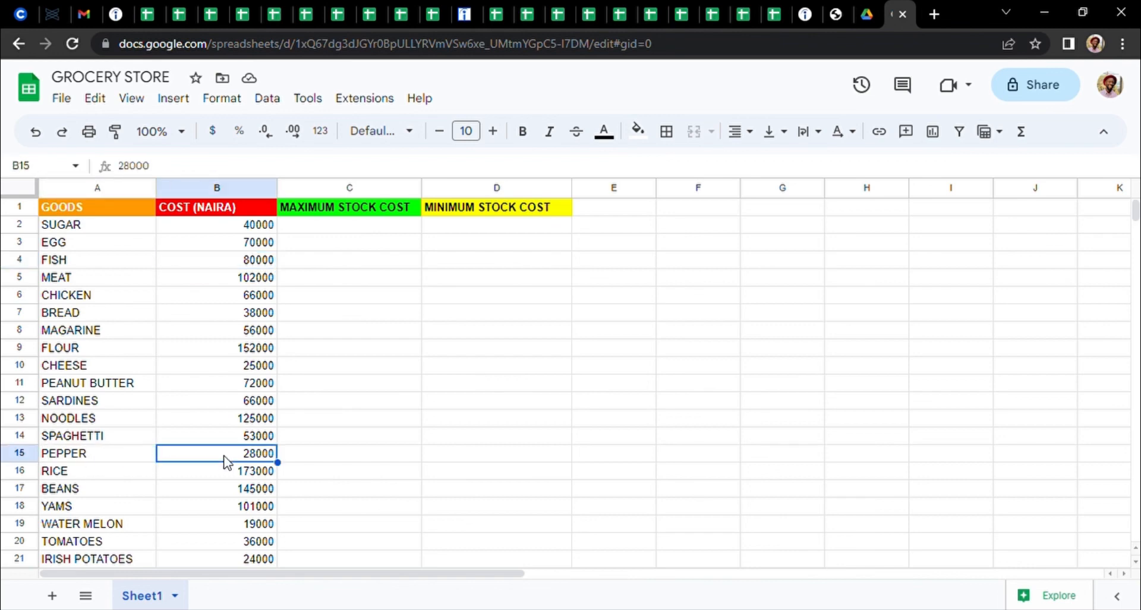
{"action": "left_click", "coordinate": [193, 249]}
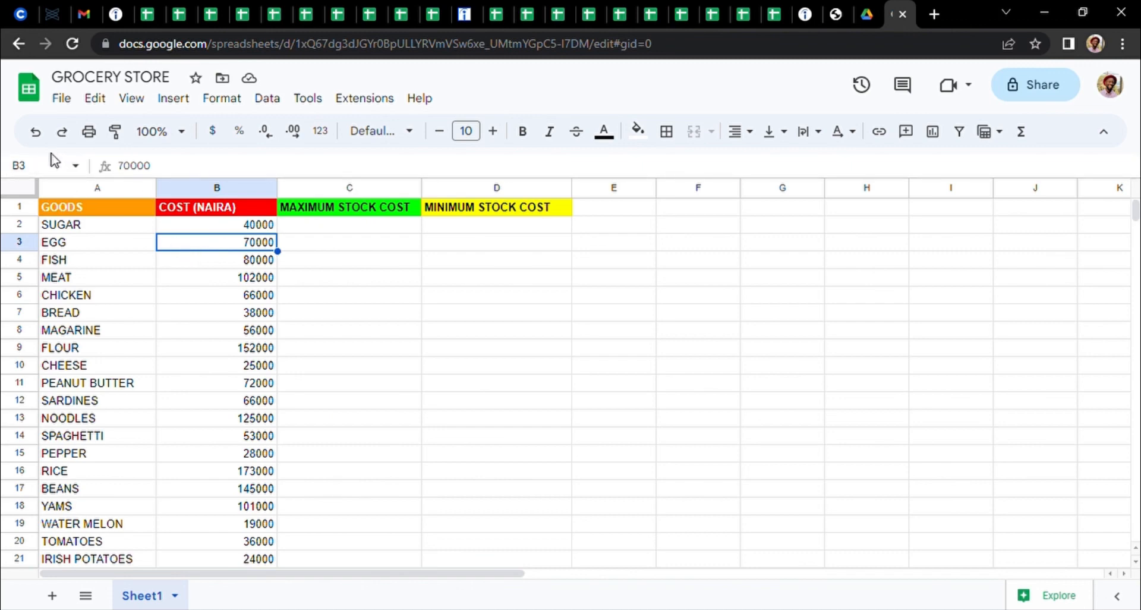
{"action": "left_click", "coordinate": [203, 298]}
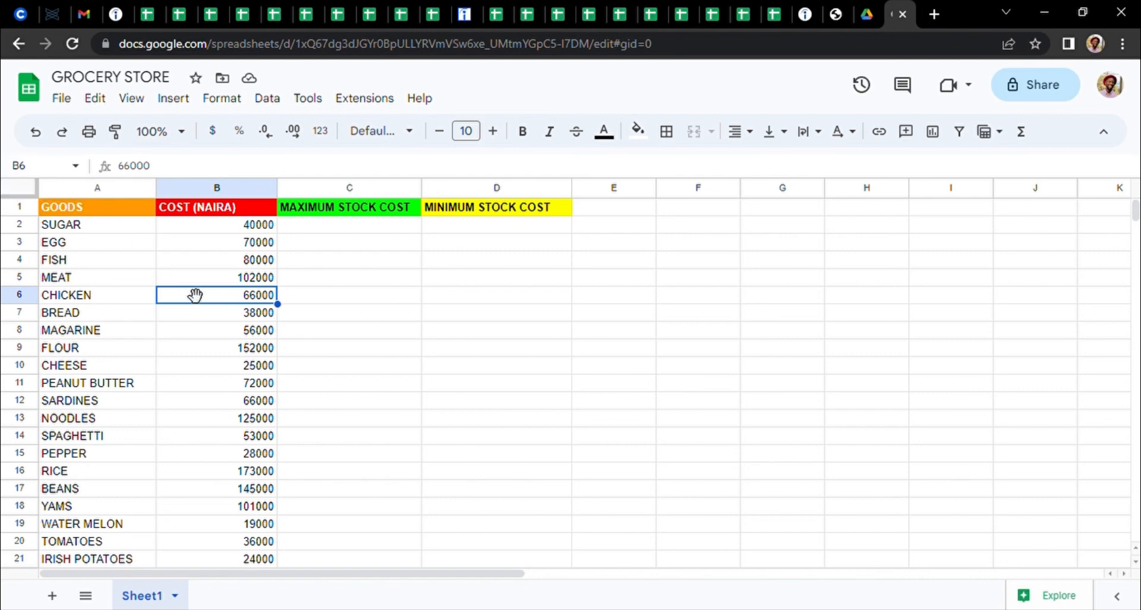
{"action": "left_click", "coordinate": [220, 331]}
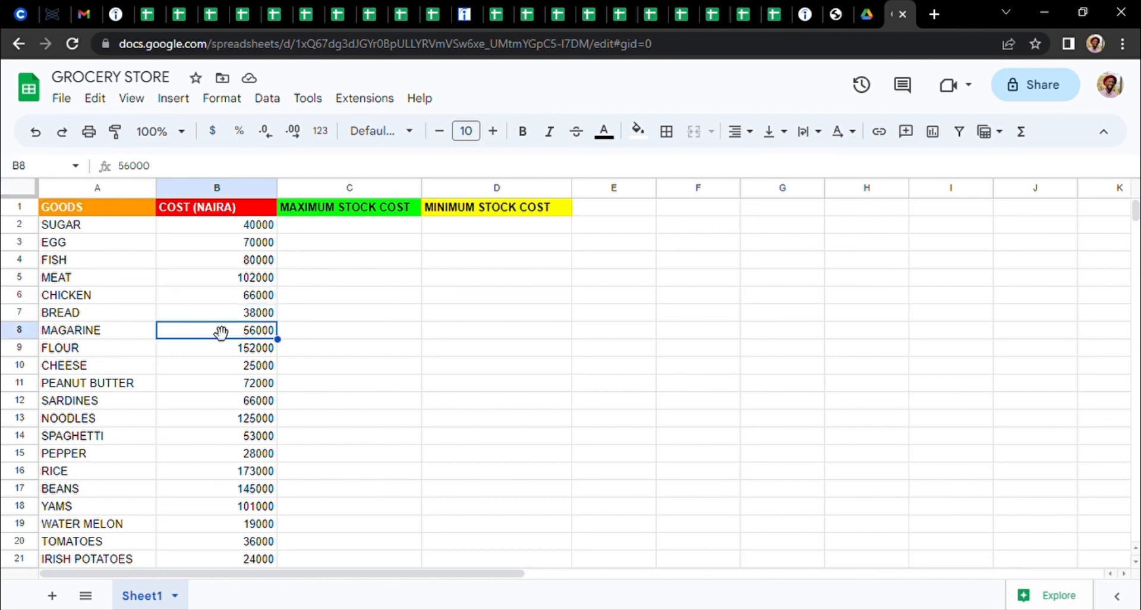
Go through the cost column down to the final entries, GARRI and PLANTAIN, in rows 26 and 27.
{"action": "key", "text": "Down"}
{"action": "key", "text": "Down"}
{"action": "key", "text": "Down"}
{"action": "key", "text": "Down"}
{"action": "key", "text": "Down"}
{"action": "key", "text": "Down"}
{"action": "key", "text": "Down"}
{"action": "key", "text": "Down"}
{"action": "key", "text": "Down"}
{"action": "key", "text": "Down"}
{"action": "key", "text": "Down"}
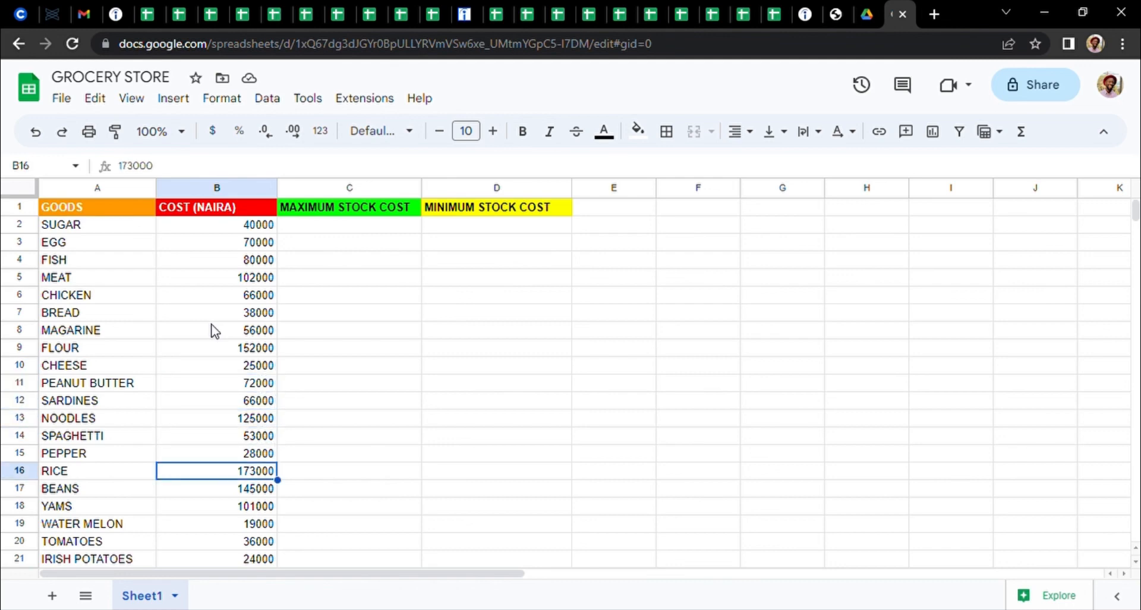
{"action": "key", "text": "Down"}
{"action": "key", "text": "Down"}
{"action": "key", "text": "Down"}
{"action": "key", "text": "Down"}
{"action": "key", "text": "Down"}
{"action": "key", "text": "Down"}
{"action": "key", "text": "Down"}
{"action": "key", "text": "Down"}
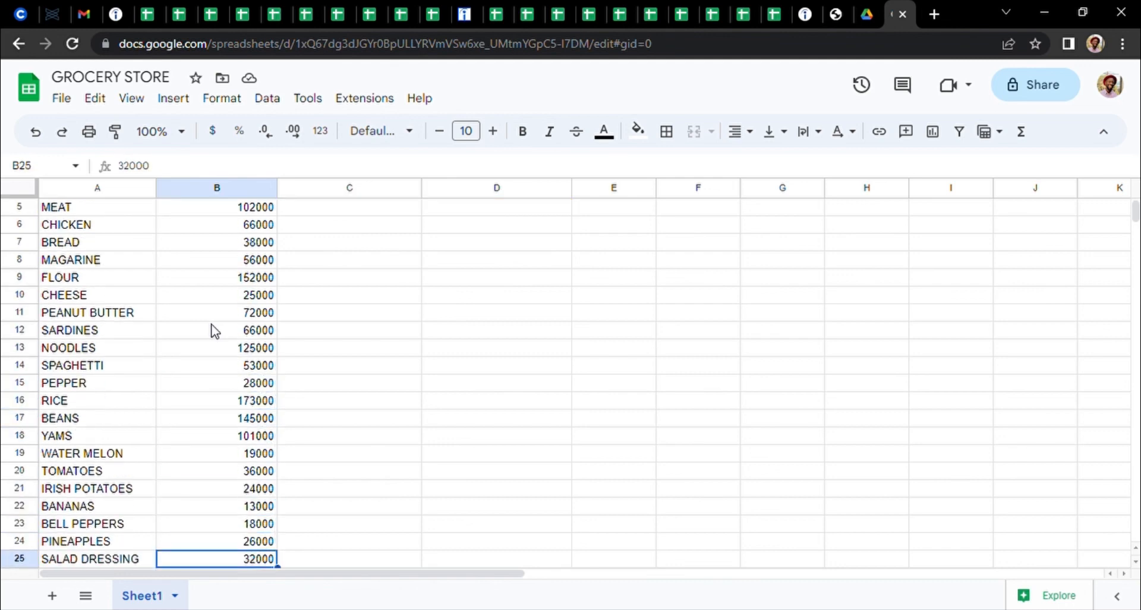
{"action": "key", "text": "Down"}
{"action": "key", "text": "Up"}
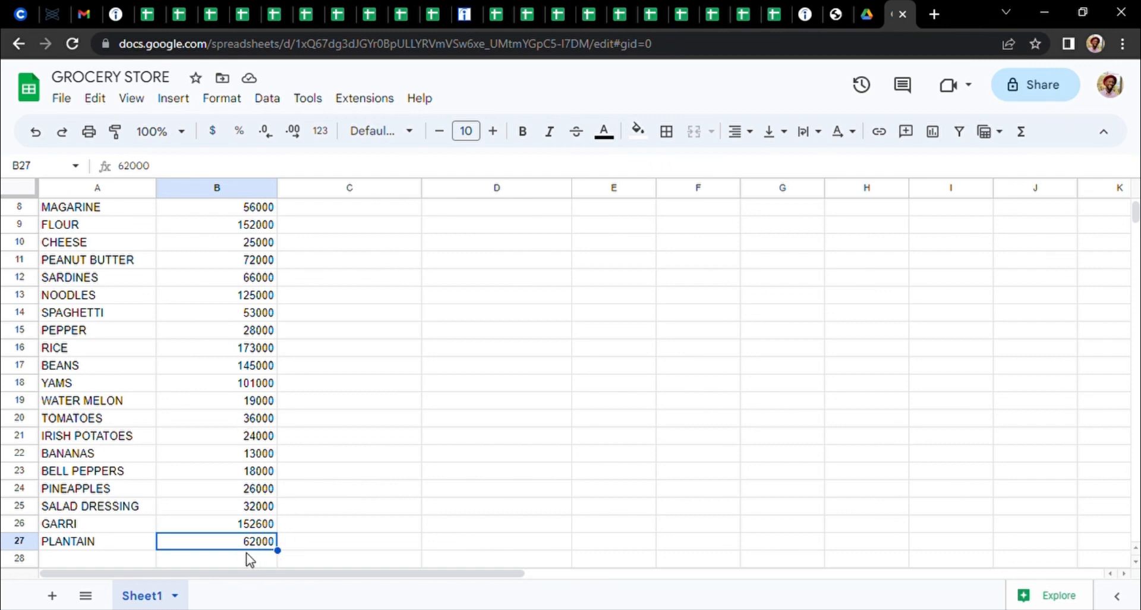
{"action": "key", "text": "Left"}
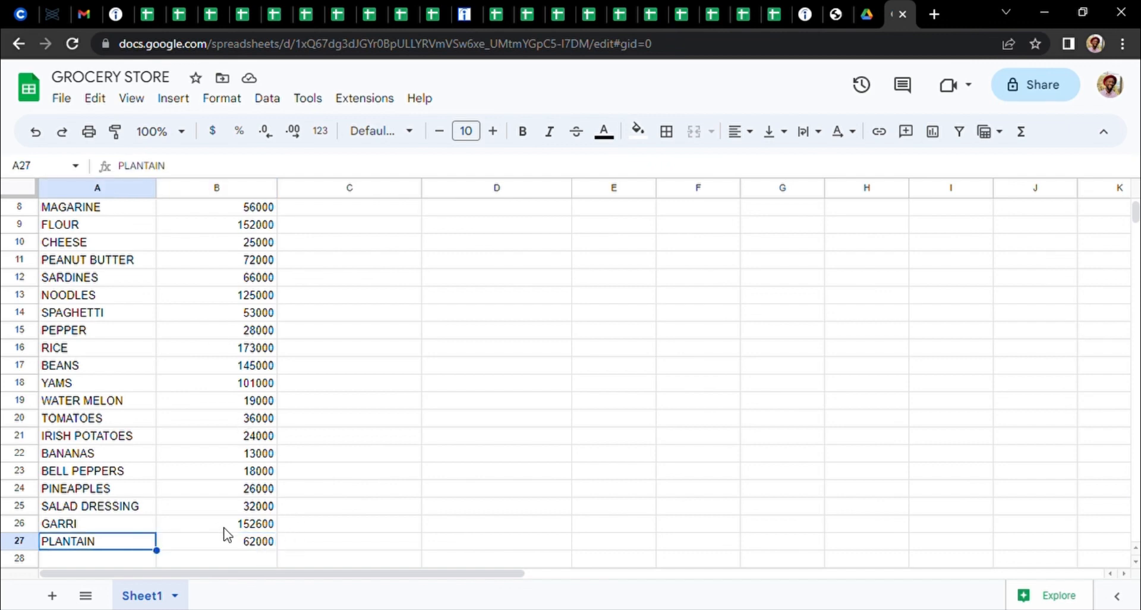
{"action": "left_click", "coordinate": [270, 526]}
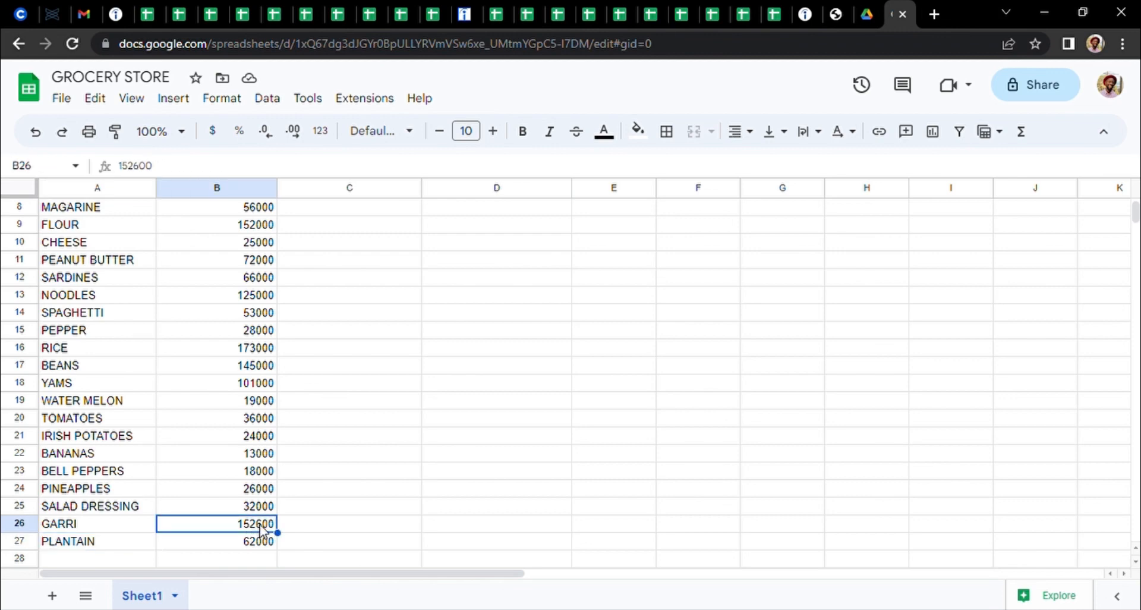
{"action": "key", "text": "Left"}
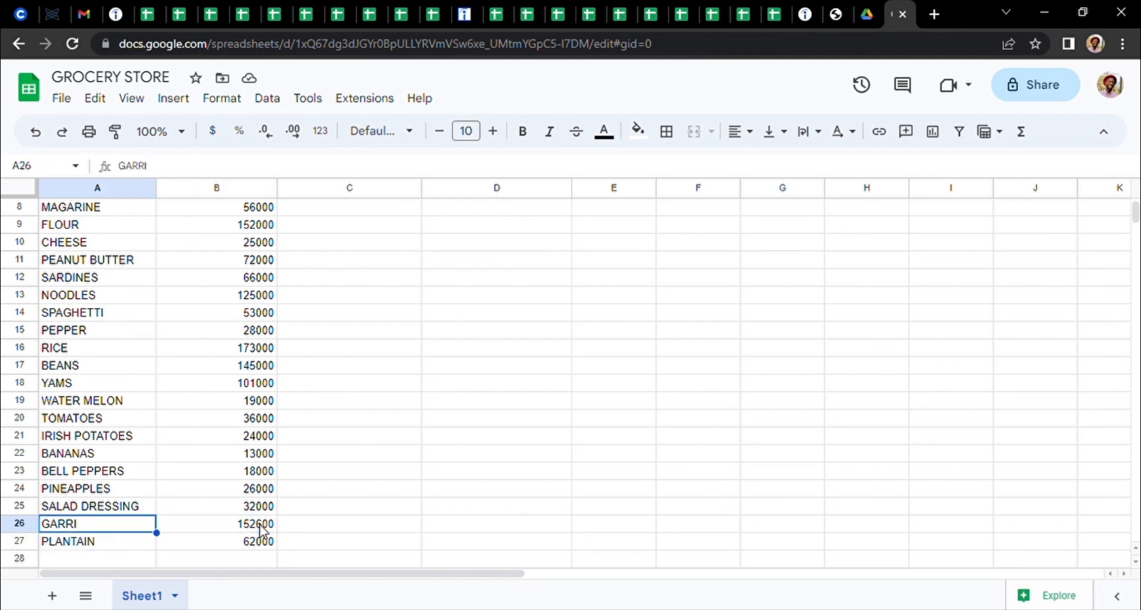
Return to the GOODS header and review the items listed in column A.
{"action": "key", "text": "Up"}
{"action": "key", "text": "Up"}
{"action": "key", "text": "Up"}
{"action": "key", "text": "Up"}
{"action": "key", "text": "Up"}
{"action": "key", "text": "Up"}
{"action": "key", "text": "Up"}
{"action": "key", "text": "Up"}
{"action": "key", "text": "Up"}
{"action": "key", "text": "Up"}
{"action": "key", "text": "Up"}
{"action": "key", "text": "Up"}
{"action": "key", "text": "Up"}
{"action": "key", "text": "Up"}
{"action": "key", "text": "Up"}
{"action": "key", "text": "Up"}
{"action": "key", "text": "Up"}
{"action": "key", "text": "Up"}
{"action": "key", "text": "Up"}
{"action": "key", "text": "Up"}
{"action": "key", "text": "Up"}
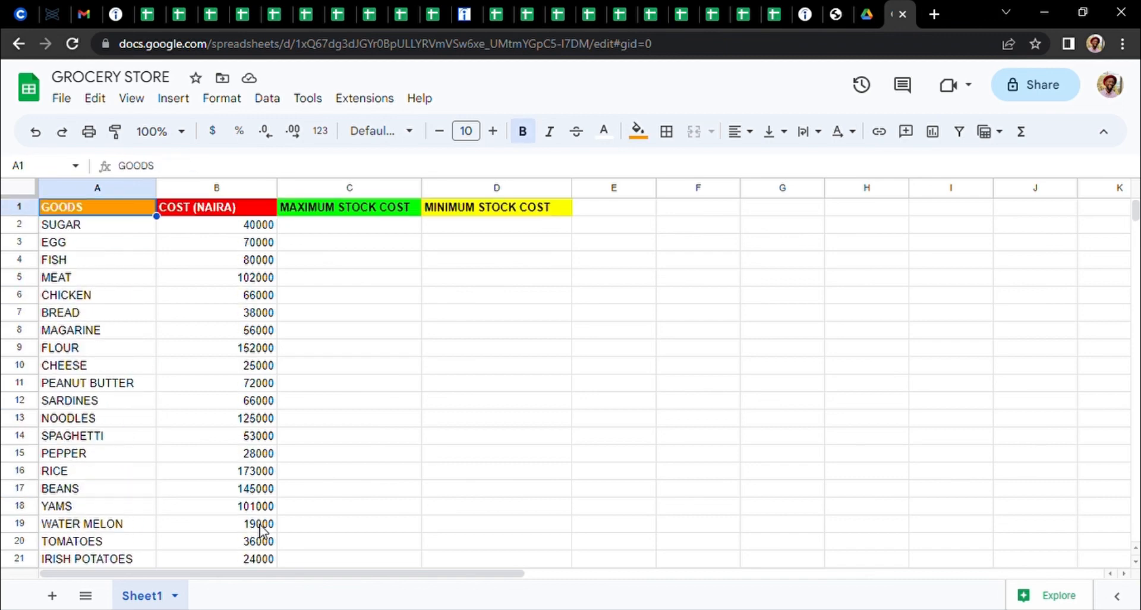
{"action": "left_click", "coordinate": [145, 332]}
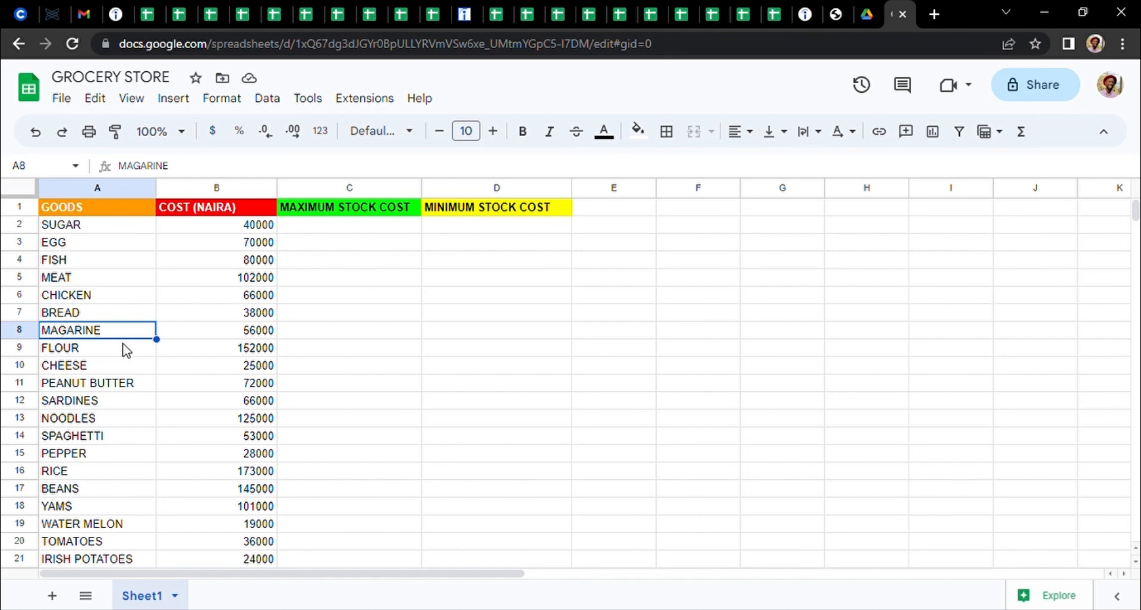
{"action": "left_click", "coordinate": [106, 366]}
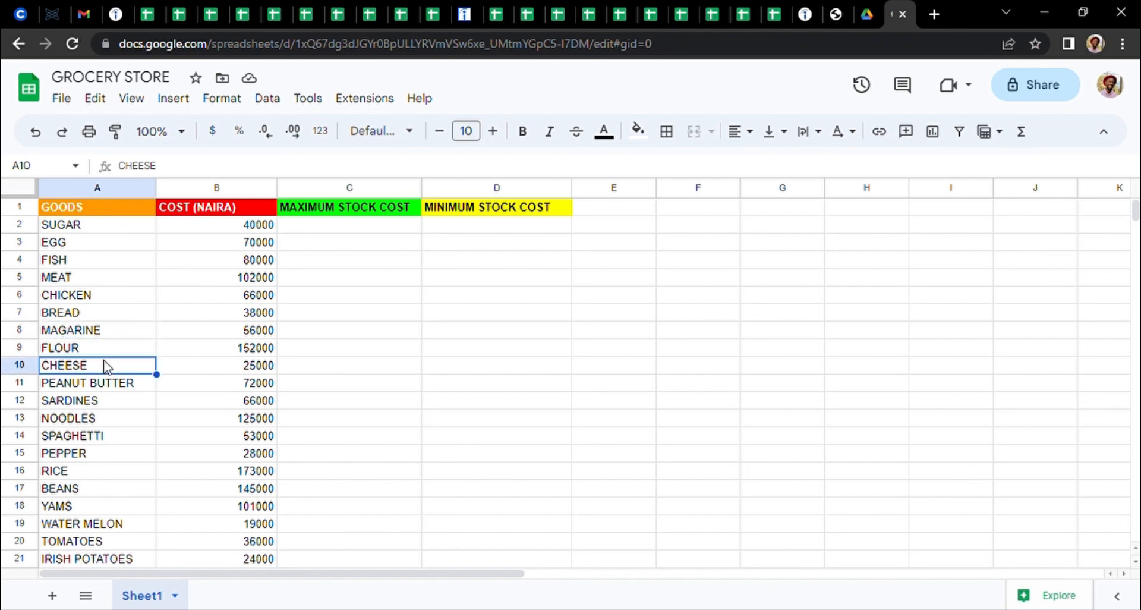
{"action": "left_click", "coordinate": [107, 388]}
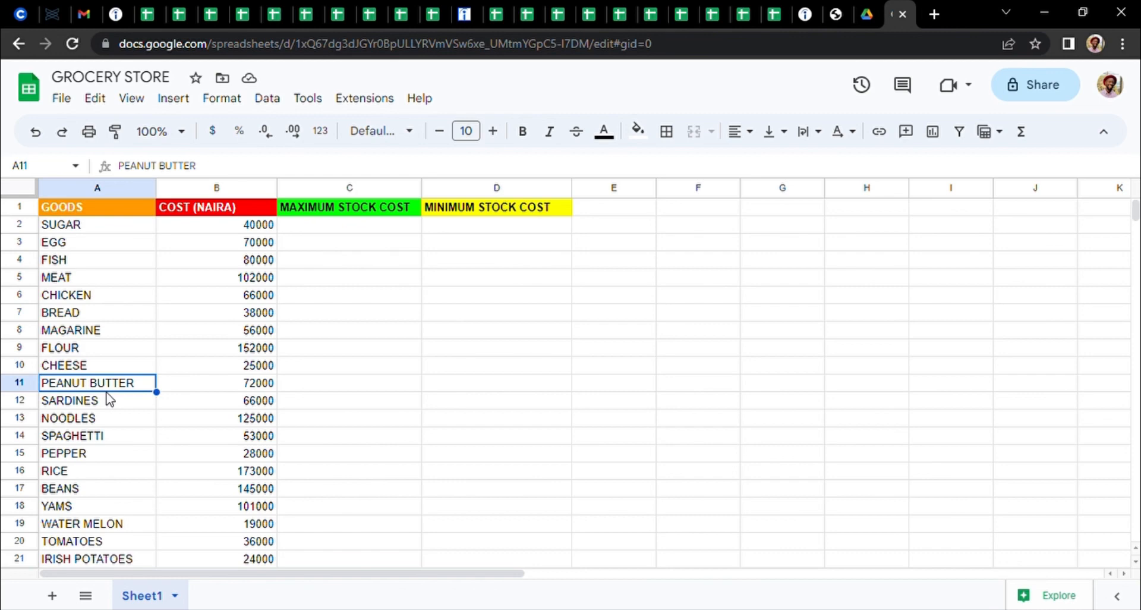
{"action": "left_click", "coordinate": [115, 437]}
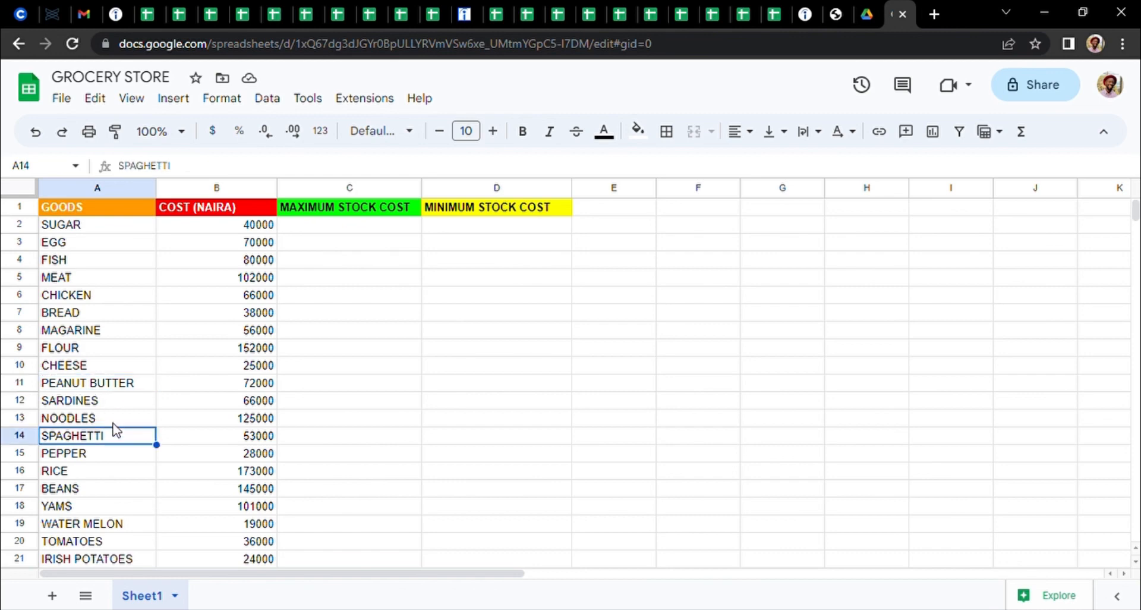
{"action": "left_click", "coordinate": [136, 279]}
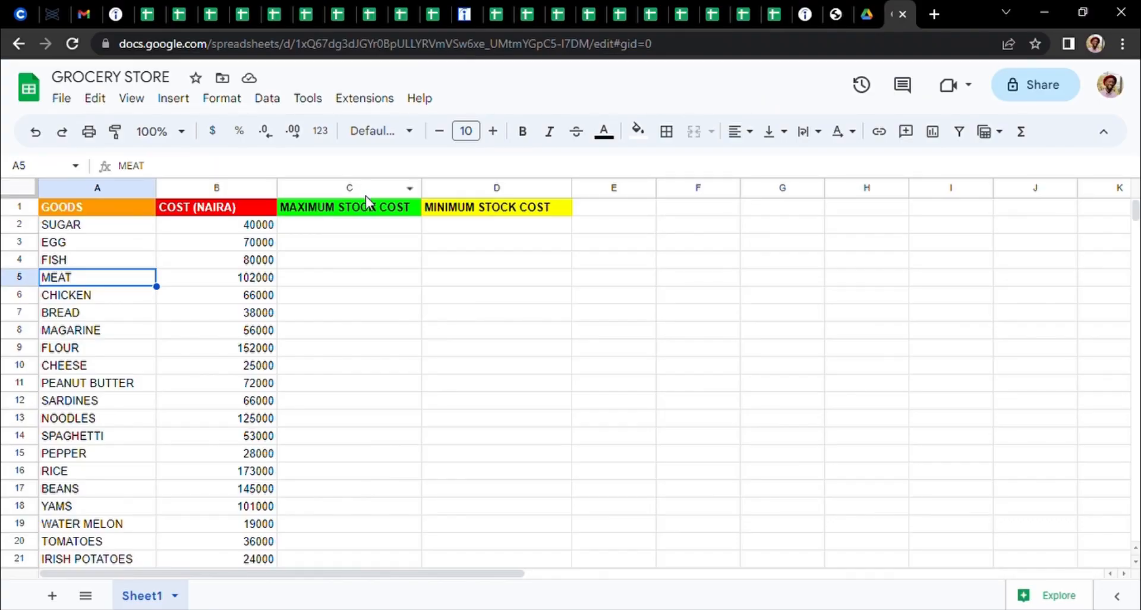
Compare the MAXIMUM STOCK COST and MINIMUM STOCK COST headers with the cost values and the empty cell C2.
{"action": "left_click", "coordinate": [361, 211]}
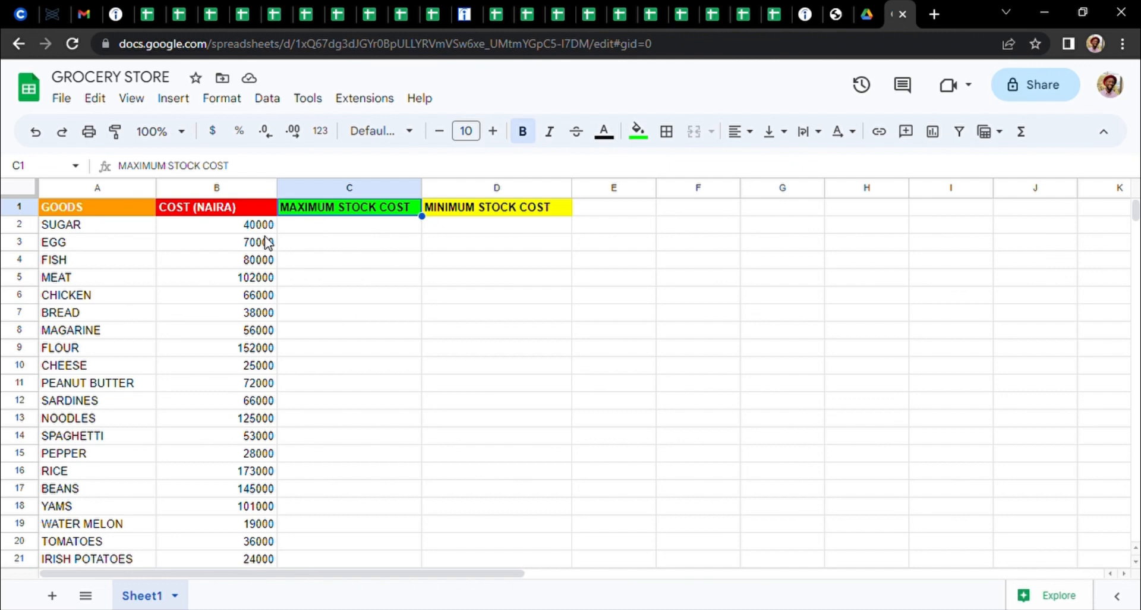
{"action": "left_click", "coordinate": [454, 214]}
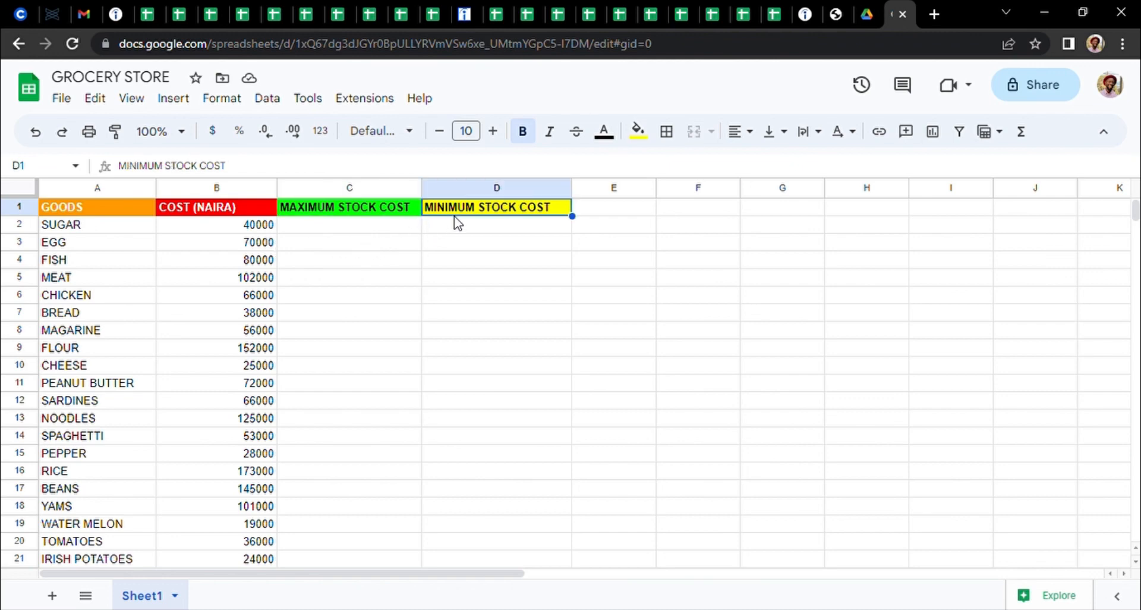
{"action": "left_click", "coordinate": [360, 210]}
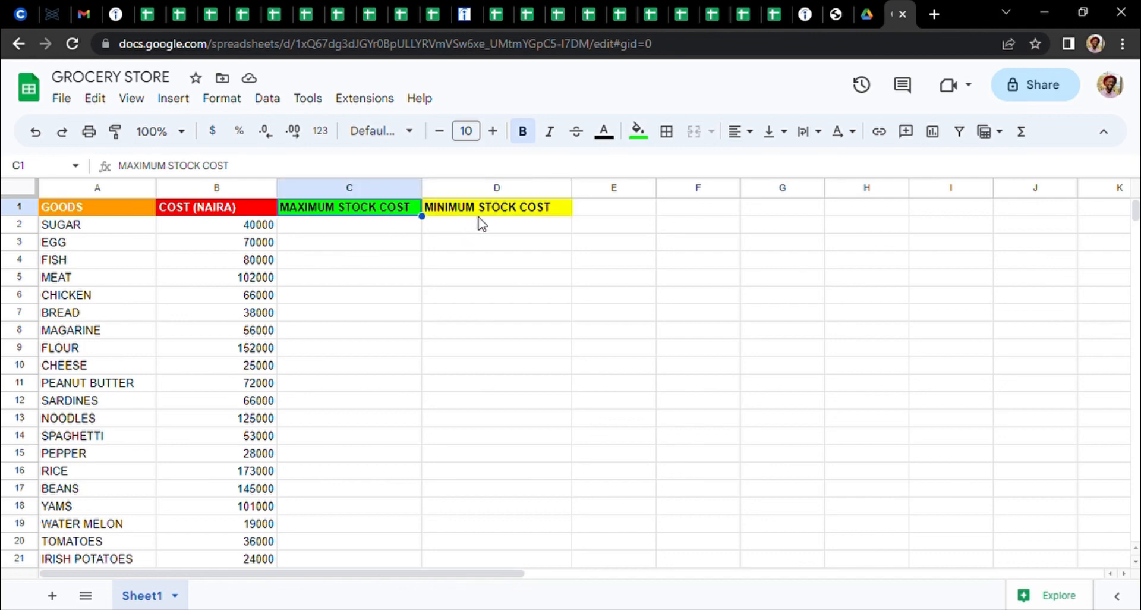
{"action": "left_click", "coordinate": [498, 214]}
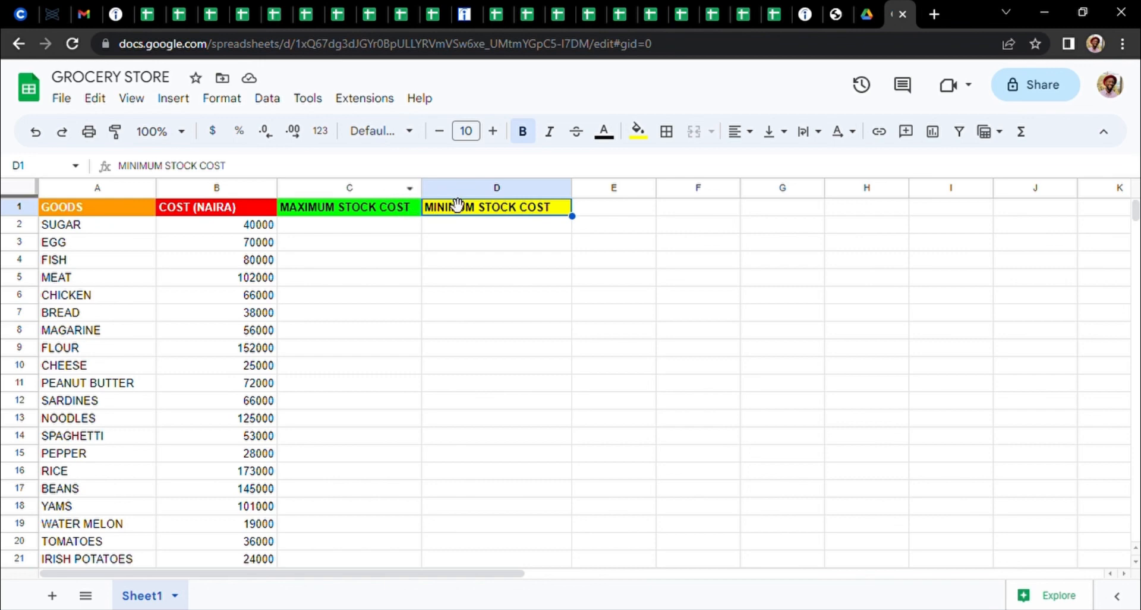
{"action": "left_click", "coordinate": [240, 263]}
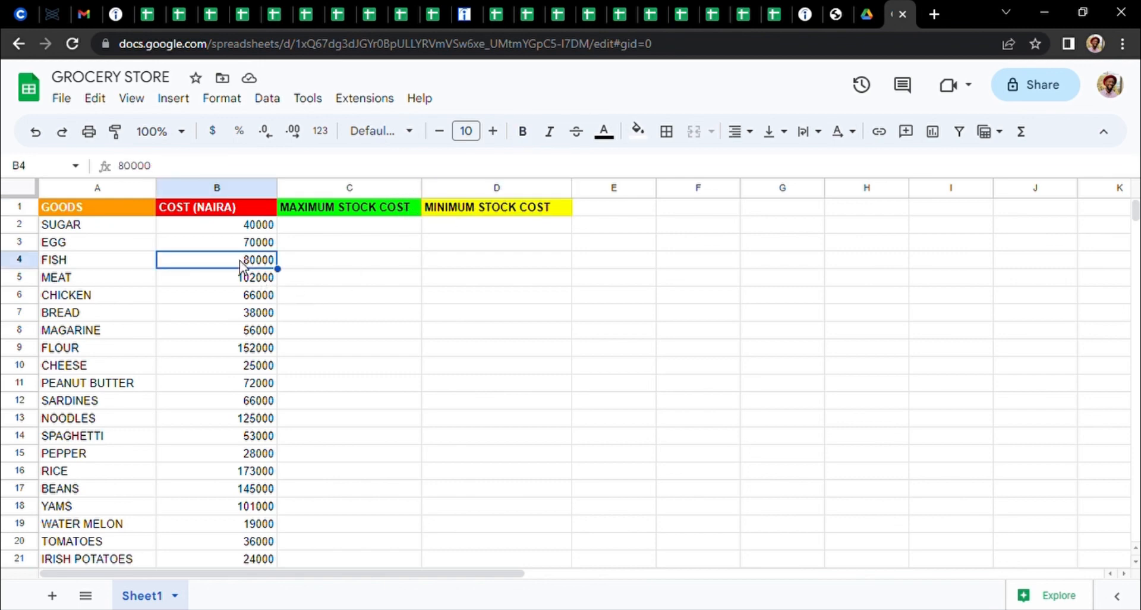
{"action": "left_click", "coordinate": [331, 230]}
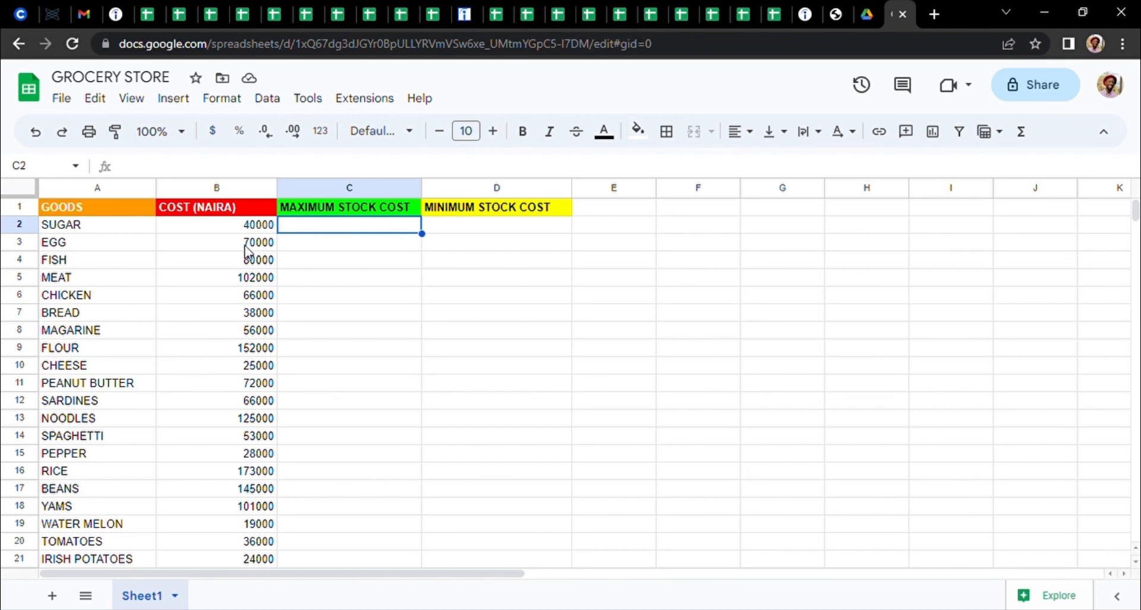
{"action": "left_click", "coordinate": [249, 266]}
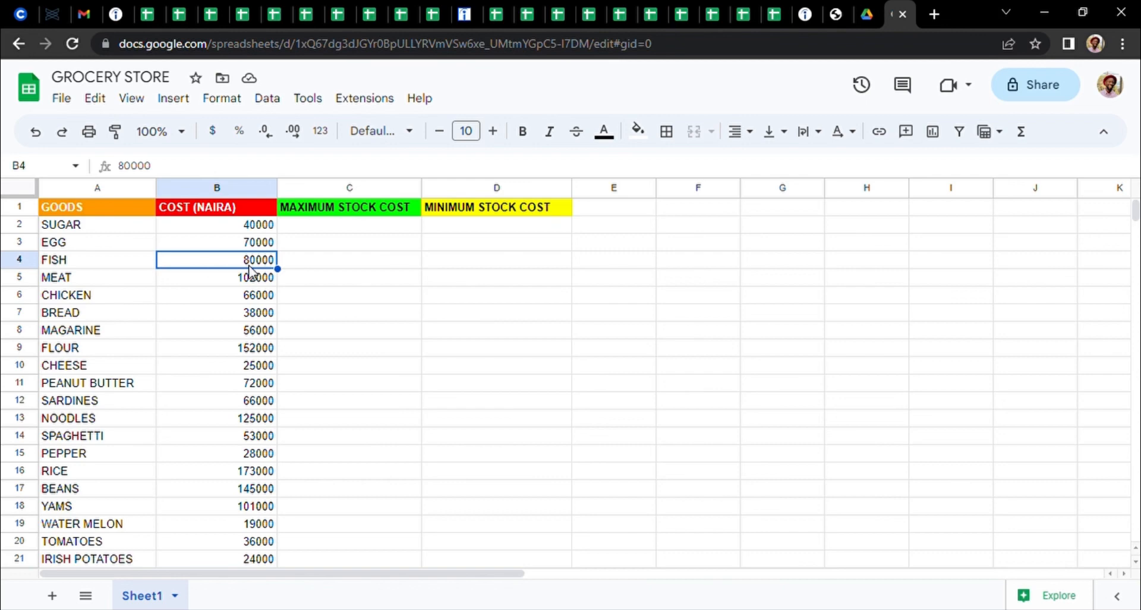
Scan the costs in column B below FISH, then go back up to the COST (NAIRA) header.
{"action": "key", "text": "Down"}
{"action": "key", "text": "Down"}
{"action": "key", "text": "Down"}
{"action": "key", "text": "Down"}
{"action": "key", "text": "Down"}
{"action": "key", "text": "Down"}
{"action": "key", "text": "Down"}
{"action": "key", "text": "Down"}
{"action": "key", "text": "Down"}
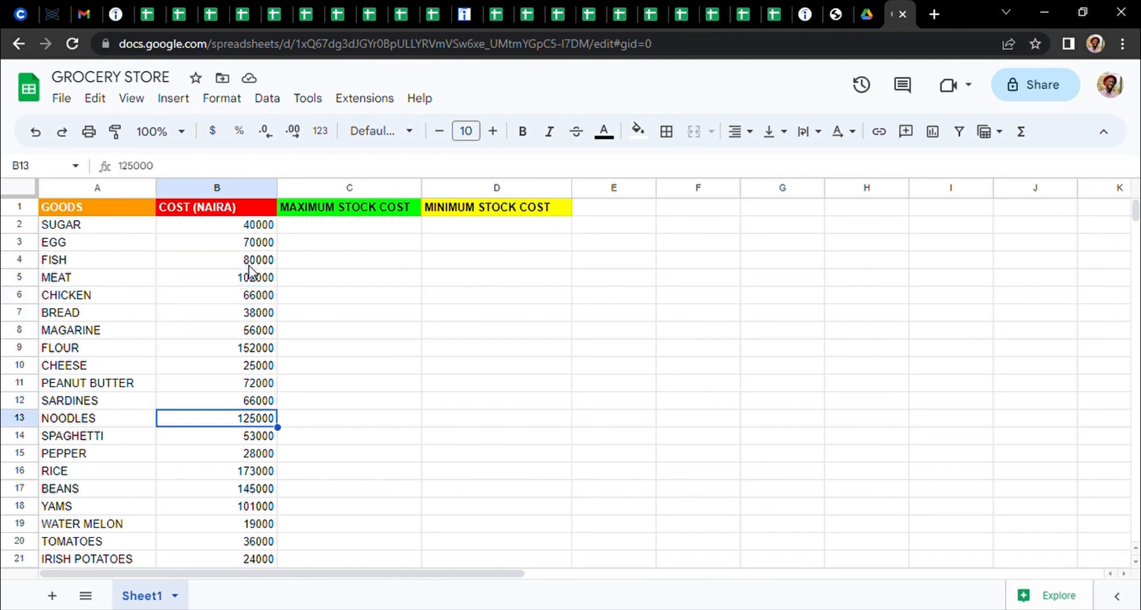
{"action": "key", "text": "Down"}
{"action": "key", "text": "Down"}
{"action": "key", "text": "Down"}
{"action": "key", "text": "Down"}
{"action": "key", "text": "Down"}
{"action": "key", "text": "Down"}
{"action": "key", "text": "Down"}
{"action": "key", "text": "Down"}
{"action": "key", "text": "Down"}
{"action": "key", "text": "Down"}
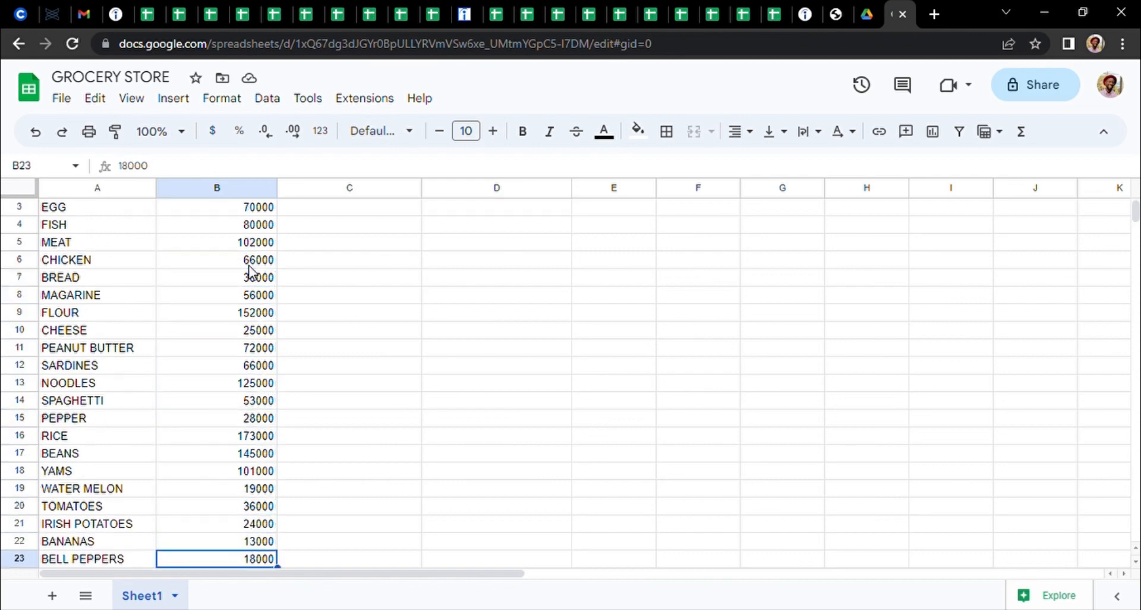
{"action": "key", "text": "Up"}
{"action": "key", "text": "Up"}
{"action": "key", "text": "Up"}
{"action": "key", "text": "Up"}
{"action": "key", "text": "Up"}
{"action": "key", "text": "Up"}
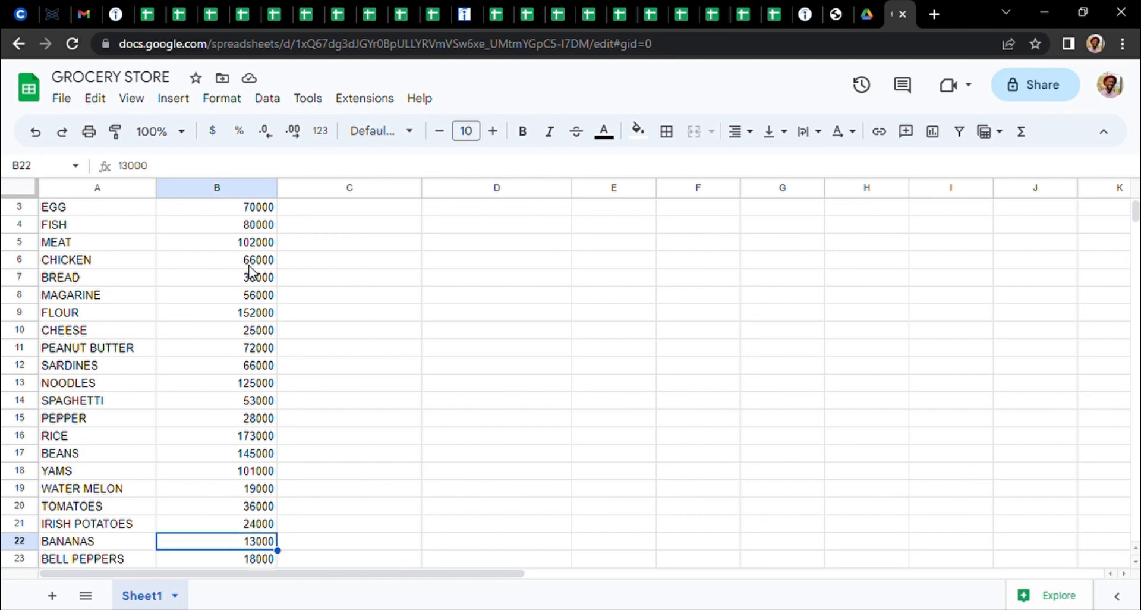
{"action": "key", "text": "Down"}
{"action": "key", "text": "Down"}
{"action": "key", "text": "Down"}
{"action": "key", "text": "Down"}
{"action": "key", "text": "Down"}
{"action": "key", "text": "Down"}
{"action": "key", "text": "Down"}
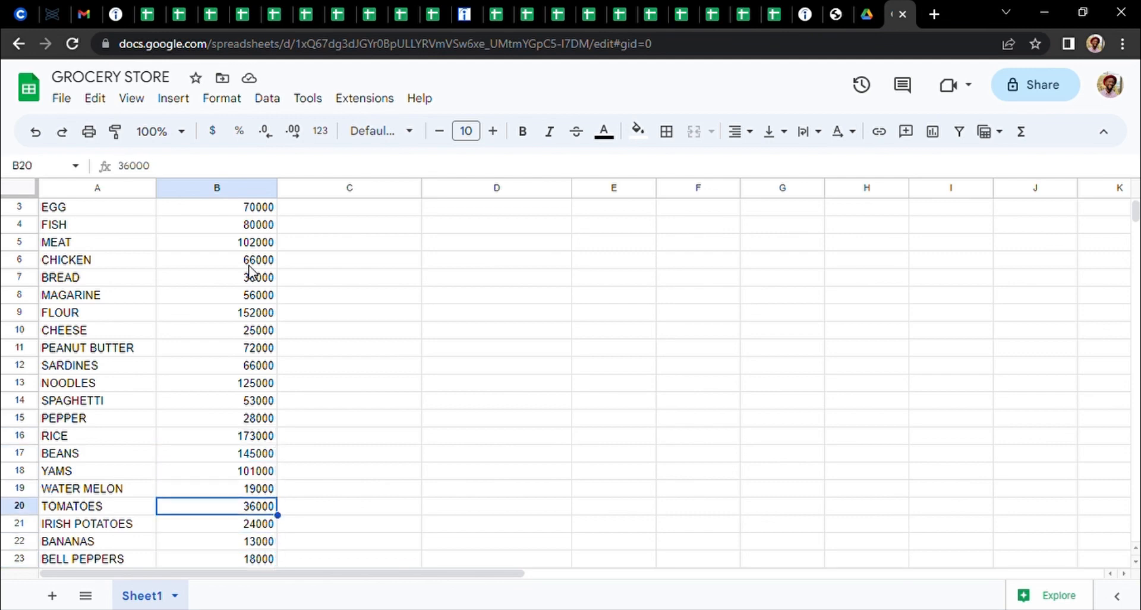
{"action": "key", "text": "Up"}
{"action": "key", "text": "Up"}
{"action": "key", "text": "Up"}
{"action": "key", "text": "Up"}
{"action": "key", "text": "Up"}
{"action": "key", "text": "Up"}
{"action": "key", "text": "Up"}
{"action": "key", "text": "Up"}
{"action": "key", "text": "Up"}
{"action": "key", "text": "Up"}
{"action": "key", "text": "Up"}
{"action": "key", "text": "Up"}
{"action": "key", "text": "Up"}
{"action": "key", "text": "Up"}
{"action": "key", "text": "Up"}
{"action": "key", "text": "Up"}
{"action": "key", "text": "Up"}
{"action": "key", "text": "Up"}
{"action": "key", "text": "Up"}
{"action": "key", "text": "Up"}
{"action": "key", "text": "Up"}
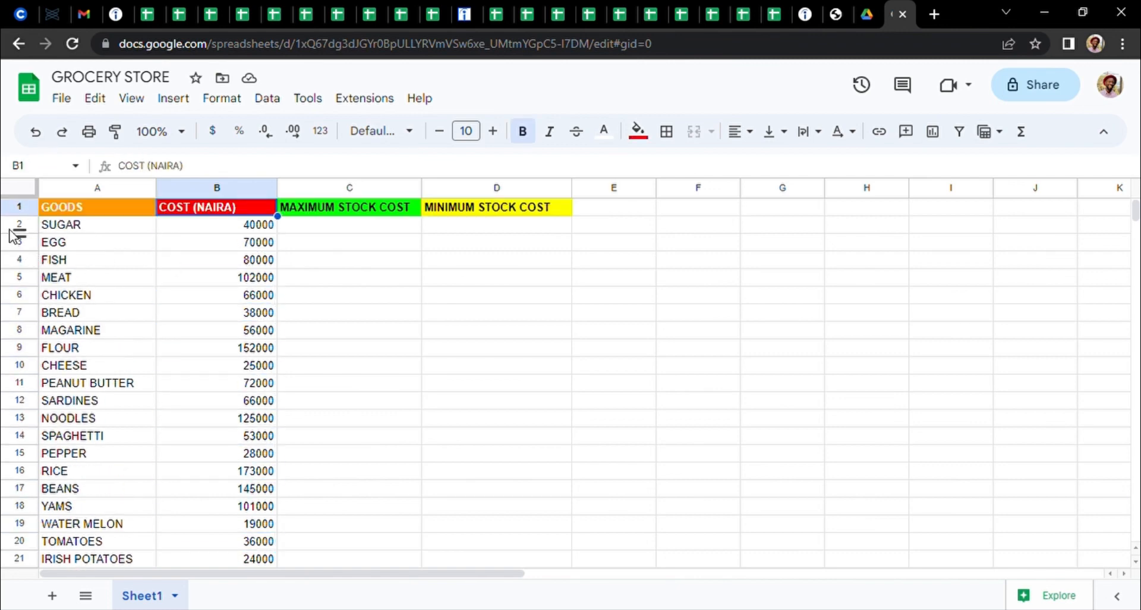
{"action": "left_click", "coordinate": [20, 207]}
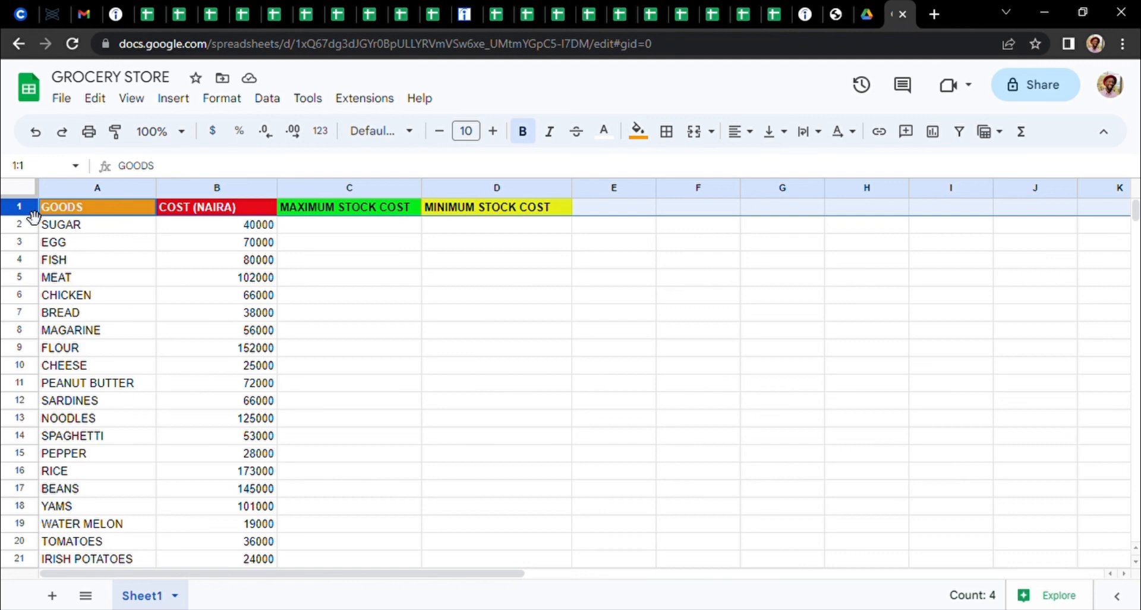
{"action": "right_click", "coordinate": [23, 214]}
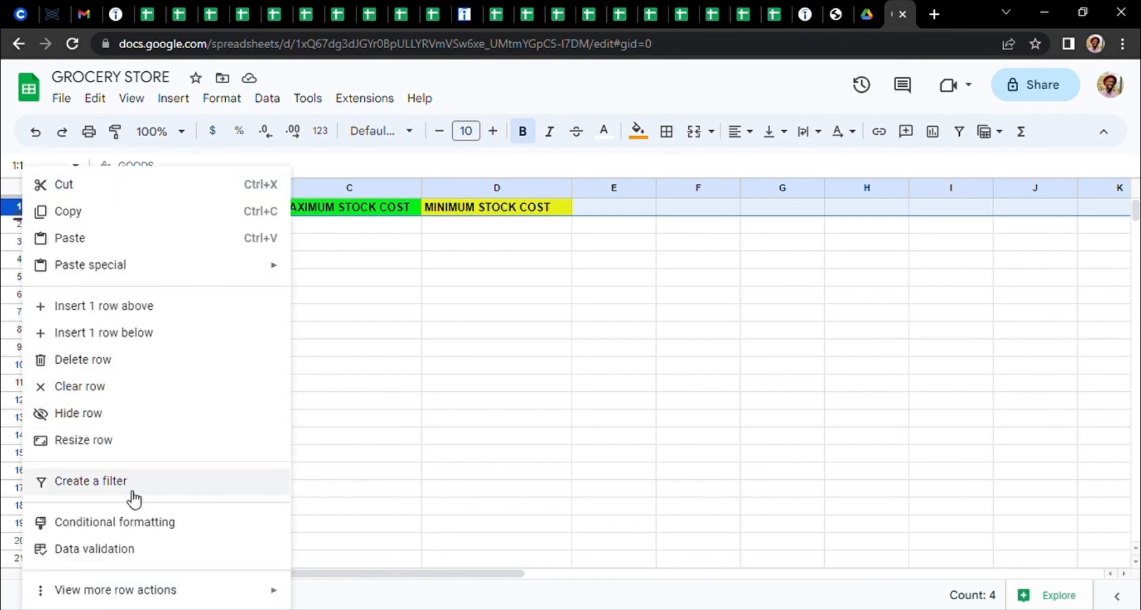
{"action": "mouse_move", "coordinate": [223, 599]}
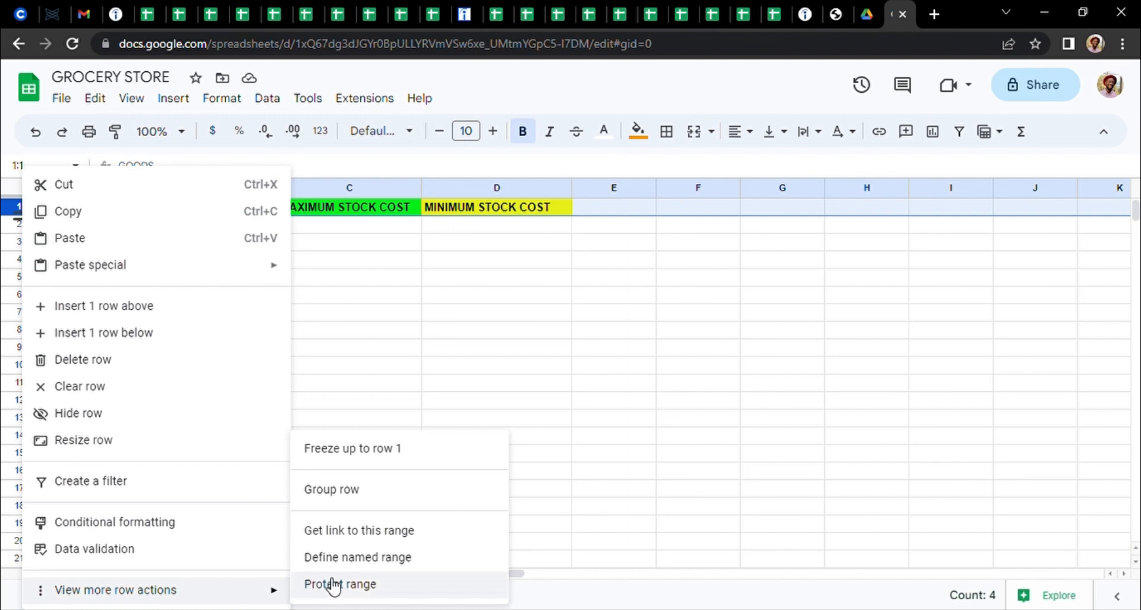
{"action": "left_click", "coordinate": [353, 373]}
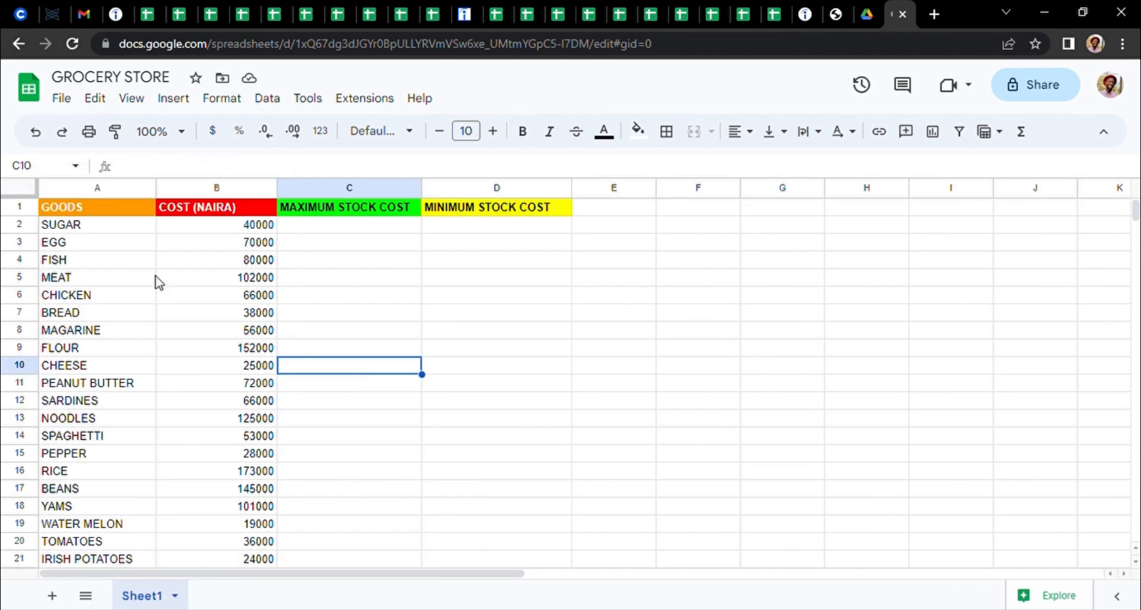
Freeze the sheet up to row 1 so the header row stays in view.
{"action": "right_click", "coordinate": [18, 209]}
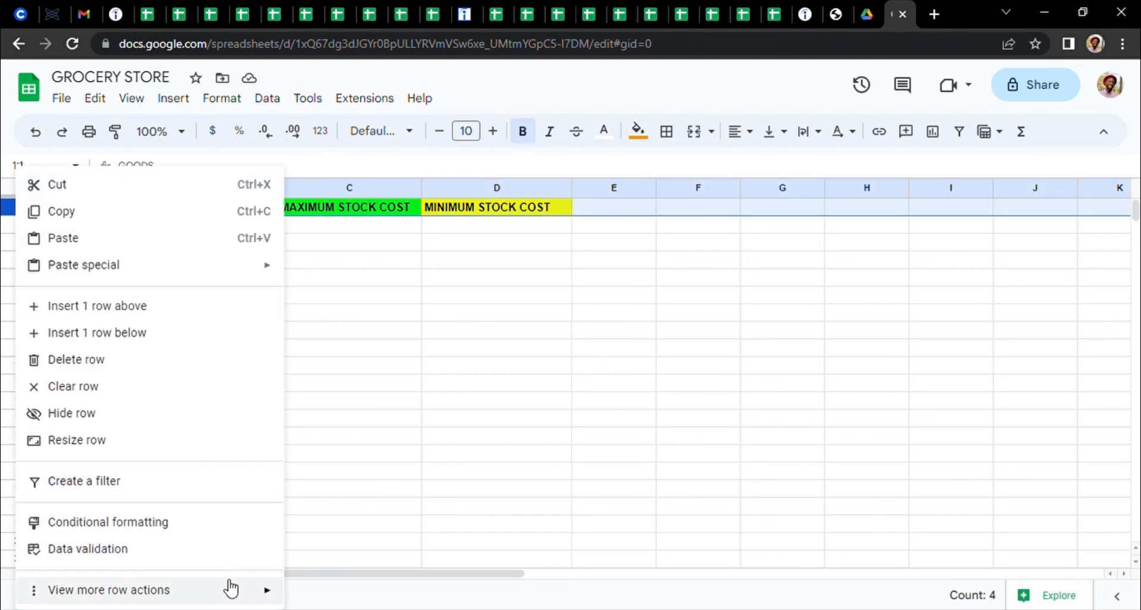
{"action": "mouse_move", "coordinate": [231, 588]}
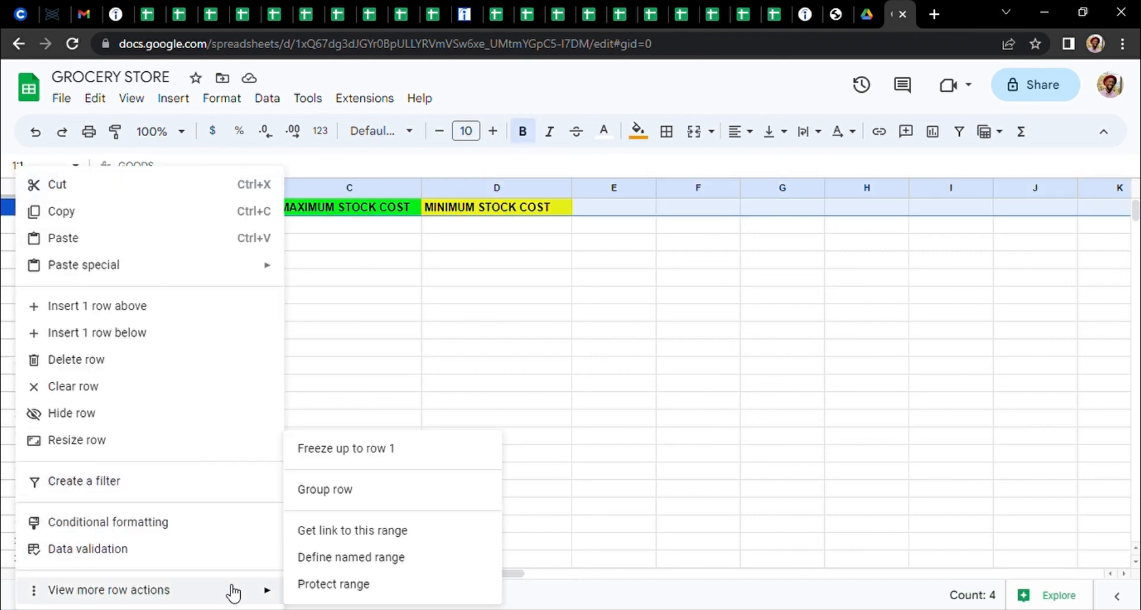
{"action": "left_click", "coordinate": [375, 455]}
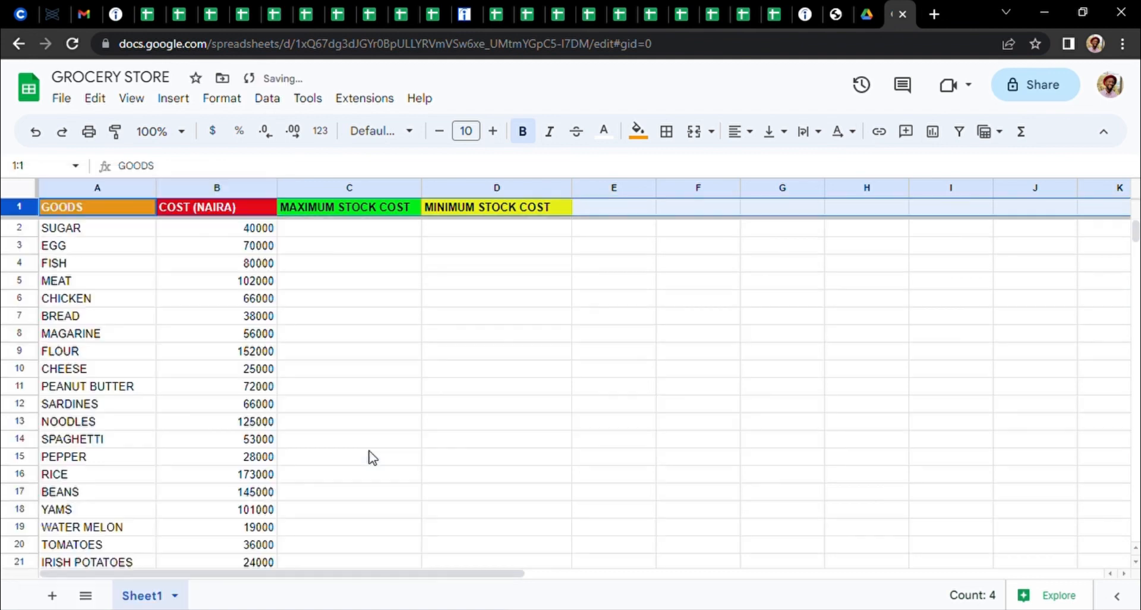
Go down the cost column from MEAT to the first empty row below PLANTAIN, checking the frozen headers.
{"action": "left_click", "coordinate": [220, 288]}
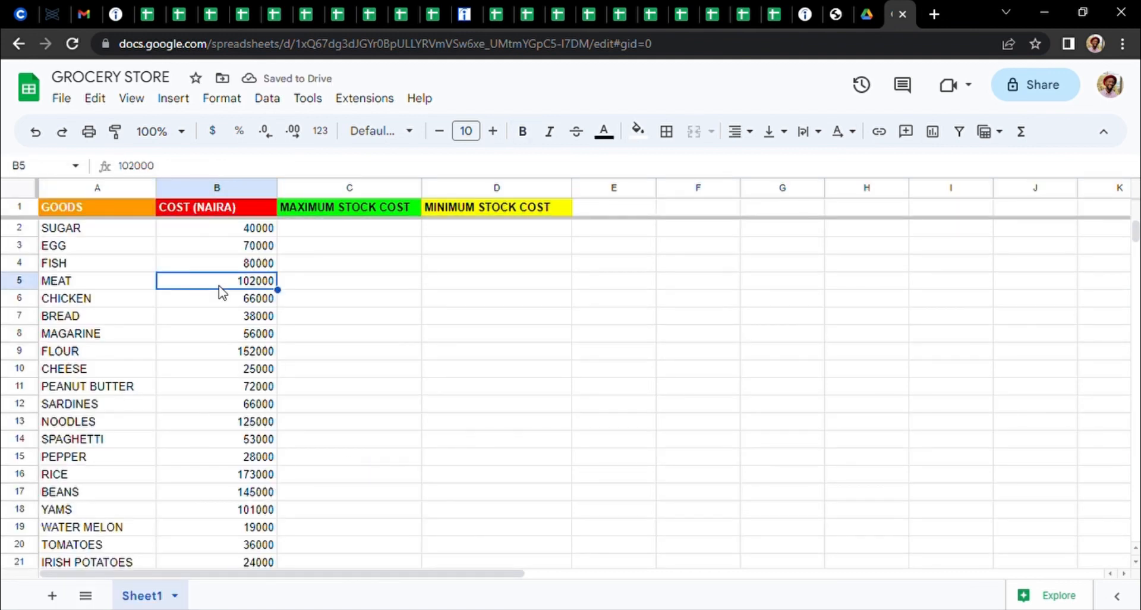
{"action": "key", "text": "Down"}
{"action": "key", "text": "Down"}
{"action": "key", "text": "Down"}
{"action": "key", "text": "Down"}
{"action": "key", "text": "Down"}
{"action": "key", "text": "Down"}
{"action": "key", "text": "Down"}
{"action": "key", "text": "Down"}
{"action": "key", "text": "Down"}
{"action": "key", "text": "Down"}
{"action": "key", "text": "Down"}
{"action": "key", "text": "Down"}
{"action": "key", "text": "Down"}
{"action": "key", "text": "Down"}
{"action": "key", "text": "Down"}
{"action": "key", "text": "Down"}
{"action": "key", "text": "Down"}
{"action": "key", "text": "Down"}
{"action": "key", "text": "Down"}
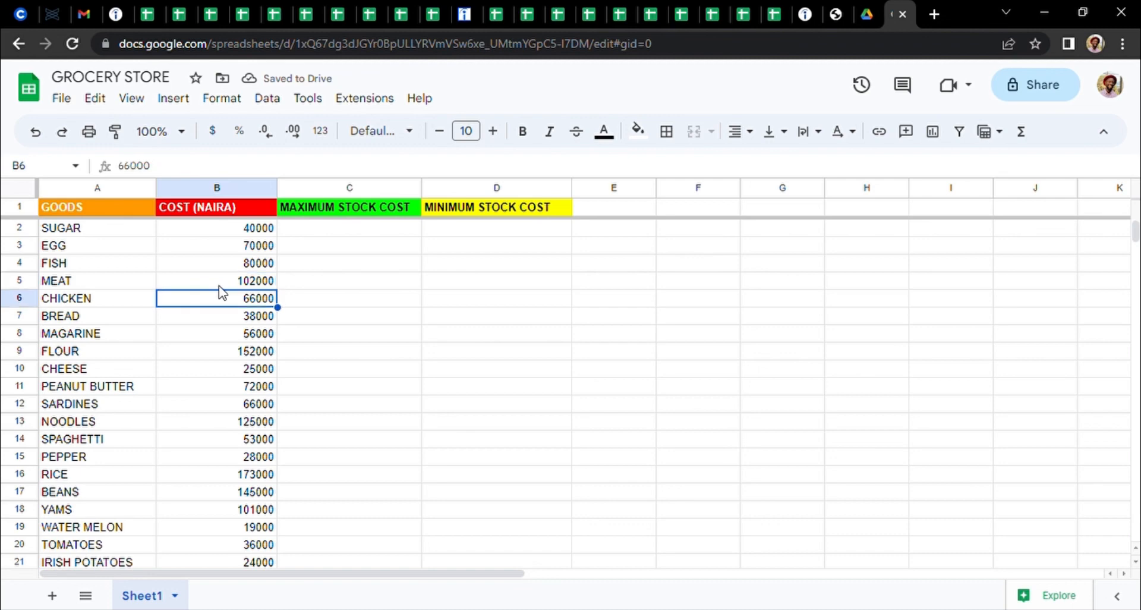
{"action": "key", "text": "Down"}
{"action": "key", "text": "Down"}
{"action": "key", "text": "Down"}
{"action": "key", "text": "Down"}
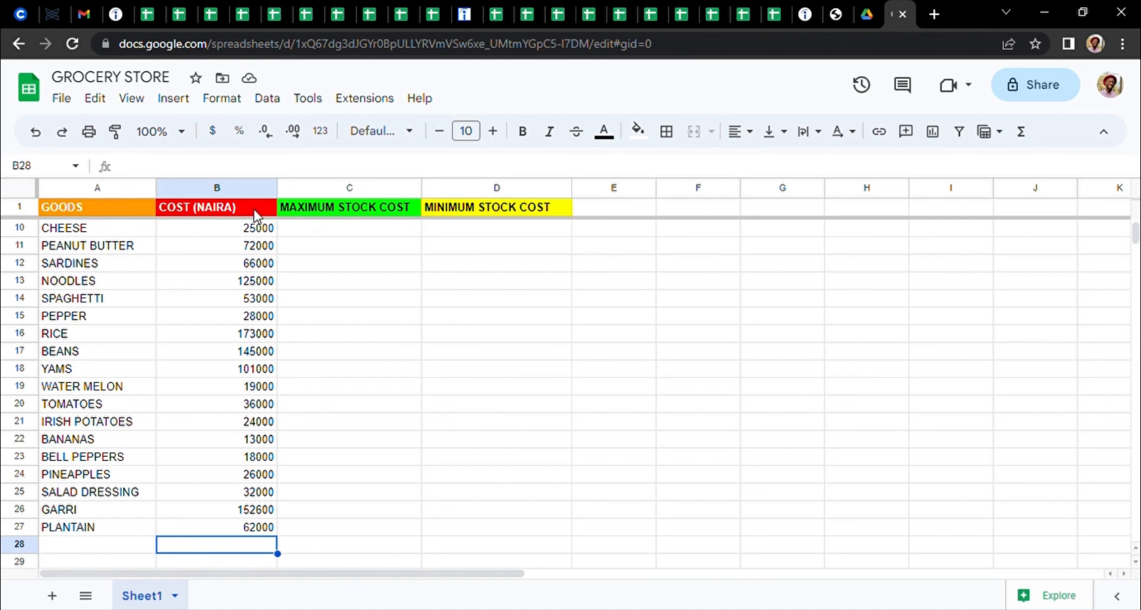
Go back up column B from PEANUT BUTTER to the COST (NAIRA) header and look over the costs.
{"action": "left_click", "coordinate": [252, 250]}
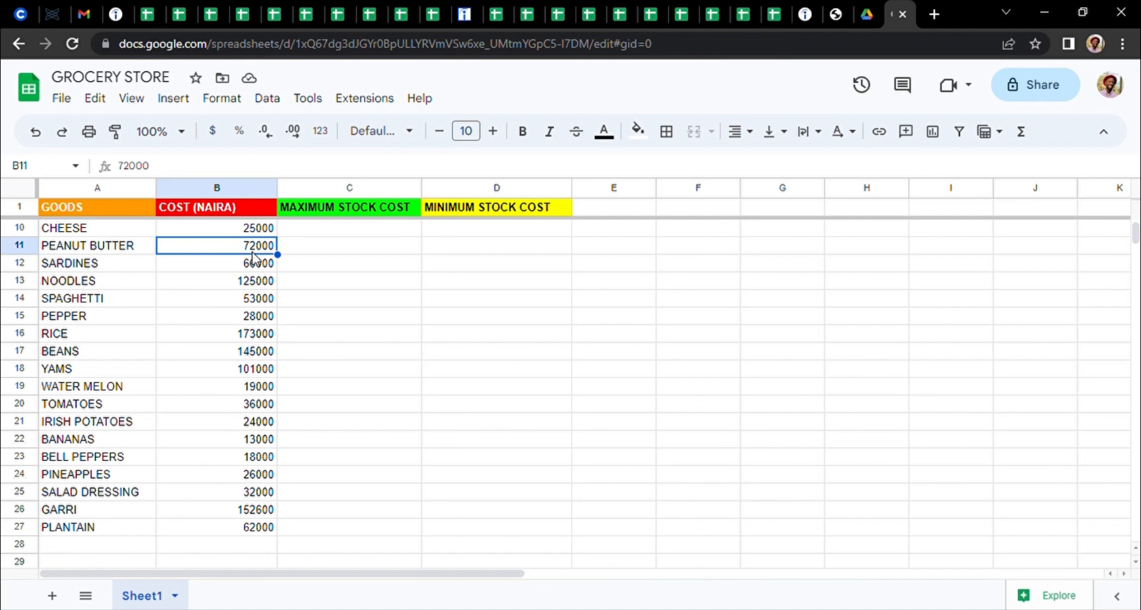
{"action": "key", "text": "Up"}
{"action": "key", "text": "Up"}
{"action": "key", "text": "Up"}
{"action": "key", "text": "Up"}
{"action": "key", "text": "Up"}
{"action": "key", "text": "Up"}
{"action": "key", "text": "Up"}
{"action": "key", "text": "Up"}
{"action": "key", "text": "Up"}
{"action": "key", "text": "Up"}
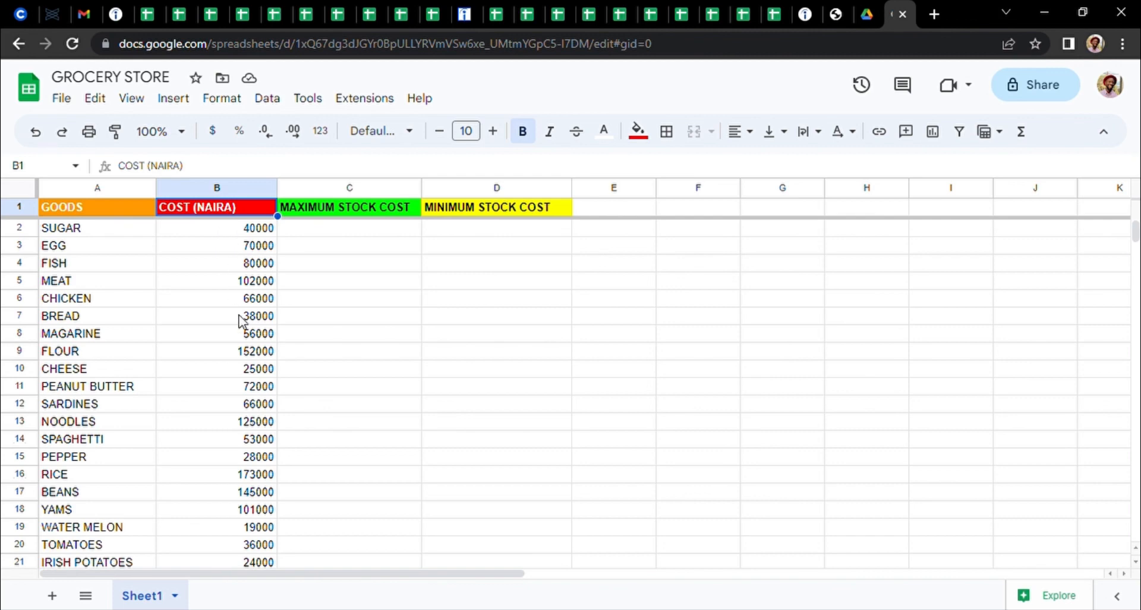
{"action": "left_click", "coordinate": [236, 357]}
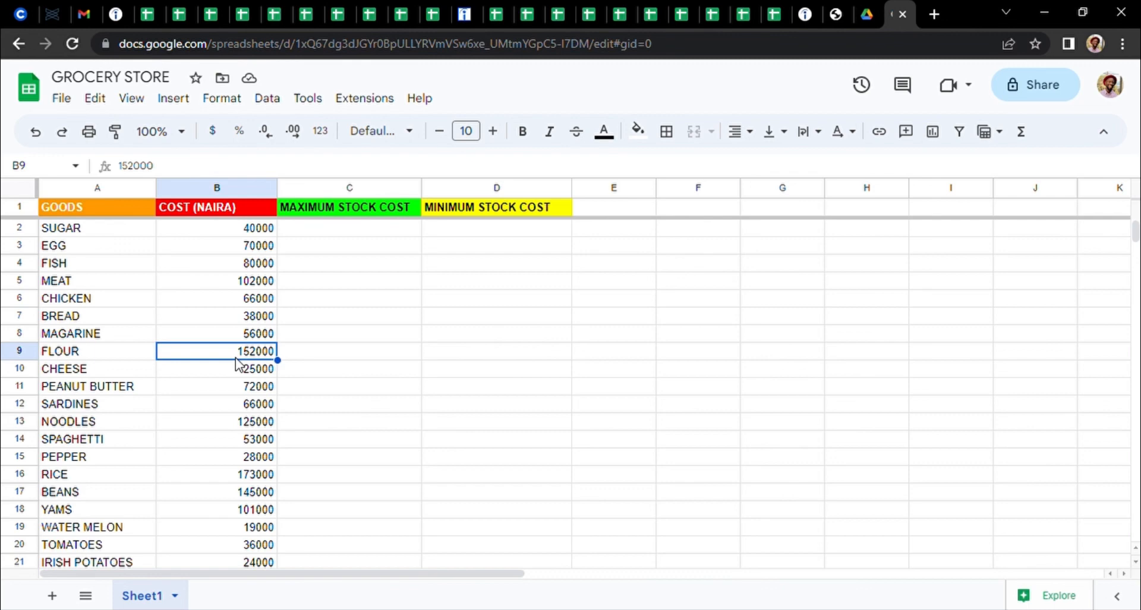
Look at the empty cell C2, and go through the cost column from MEAT into the empty rows far below PLANTAIN.
{"action": "left_click", "coordinate": [325, 235]}
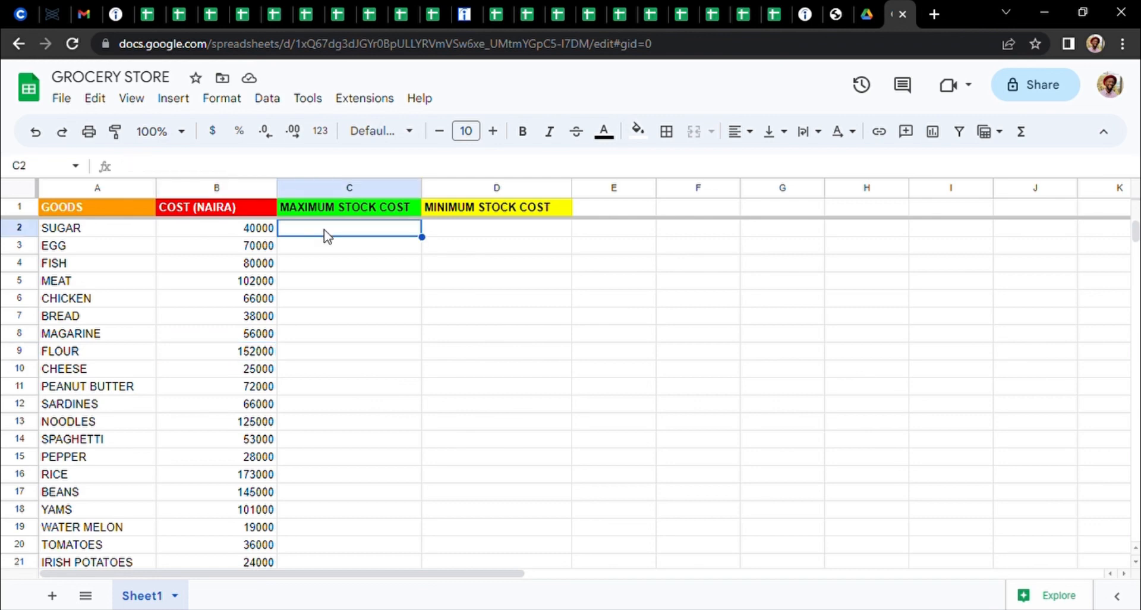
{"action": "left_click", "coordinate": [204, 272]}
{"action": "key", "text": "Down"}
{"action": "key", "text": "Down"}
{"action": "key", "text": "Down"}
{"action": "key", "text": "Down"}
{"action": "key", "text": "Down"}
{"action": "key", "text": "Down"}
{"action": "key", "text": "Down"}
{"action": "key", "text": "Down"}
{"action": "key", "text": "Down"}
{"action": "key", "text": "Down"}
{"action": "key", "text": "Down"}
{"action": "key", "text": "Down"}
{"action": "key", "text": "Down"}
{"action": "key", "text": "Down"}
{"action": "key", "text": "Down"}
{"action": "key", "text": "Down"}
{"action": "key", "text": "Down"}
{"action": "key", "text": "Down"}
{"action": "key", "text": "Down"}
{"action": "key", "text": "Down"}
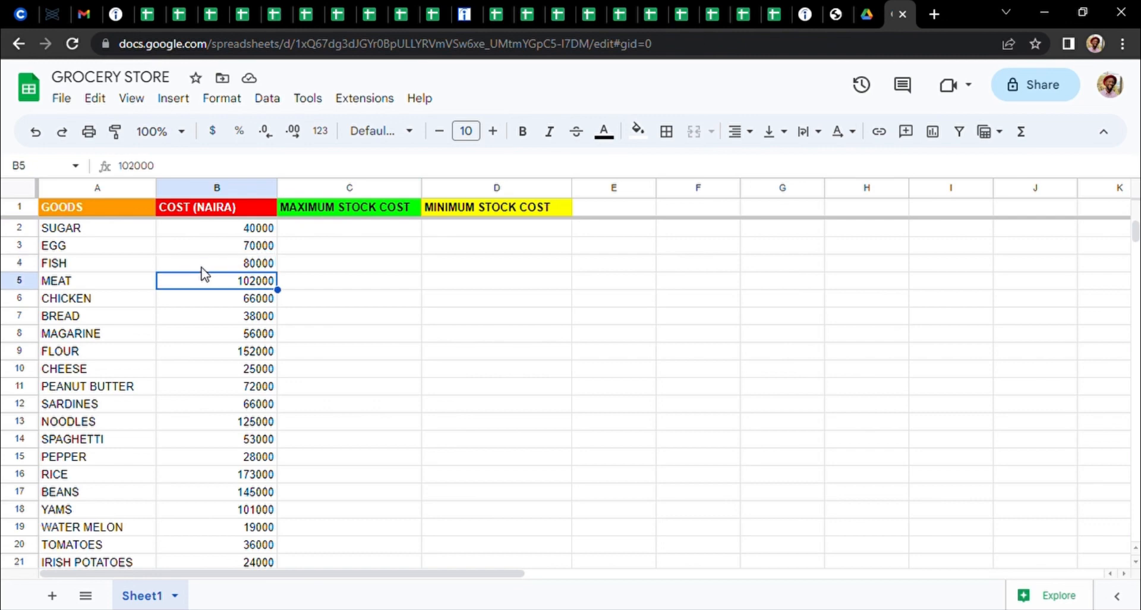
{"action": "key", "text": "Down"}
{"action": "key", "text": "Down"}
{"action": "key", "text": "Down"}
{"action": "key", "text": "Down"}
{"action": "key", "text": "Down"}
{"action": "key", "text": "Down"}
{"action": "key", "text": "Down"}
{"action": "key", "text": "Down"}
{"action": "key", "text": "Down"}
{"action": "key", "text": "Down"}
{"action": "key", "text": "Down"}
{"action": "key", "text": "Down"}
{"action": "key", "text": "Down"}
{"action": "key", "text": "Down"}
{"action": "key", "text": "Down"}
{"action": "key", "text": "Down"}
{"action": "key", "text": "Down"}
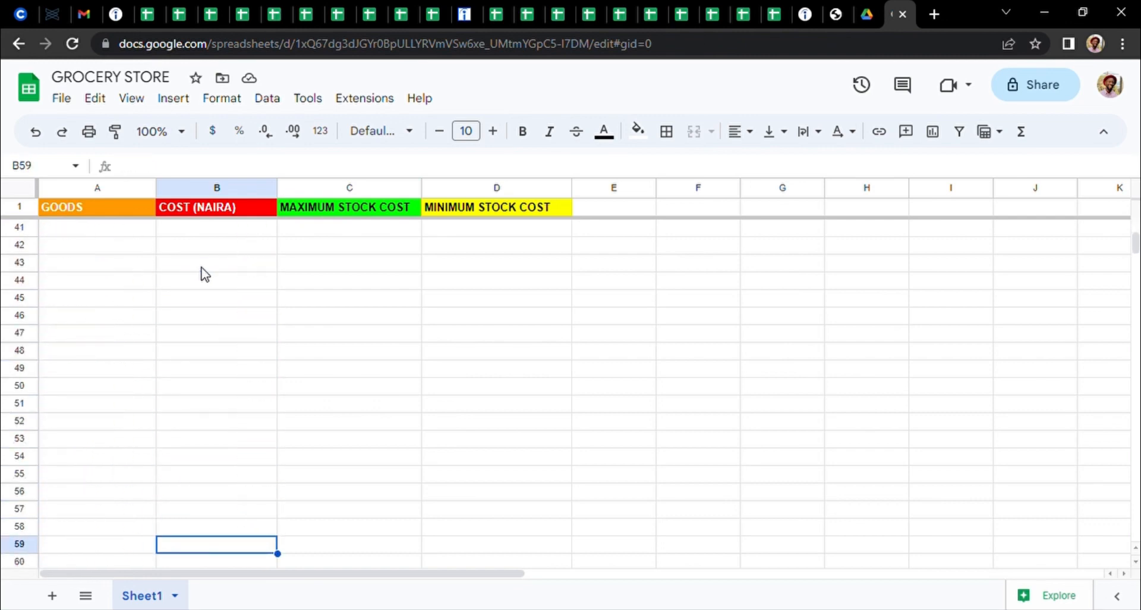
Return from the empty rows up the cost column to SUGAR's cost in B2.
{"action": "key", "text": "Up"}
{"action": "key", "text": "Up"}
{"action": "key", "text": "Up"}
{"action": "key", "text": "Up"}
{"action": "key", "text": "Up"}
{"action": "key", "text": "Up"}
{"action": "key", "text": "Up"}
{"action": "key", "text": "Up"}
{"action": "key", "text": "Up"}
{"action": "key", "text": "Up"}
{"action": "key", "text": "Up"}
{"action": "key", "text": "Up"}
{"action": "key", "text": "Up"}
{"action": "key", "text": "Up"}
{"action": "key", "text": "Up"}
{"action": "key", "text": "Up"}
{"action": "key", "text": "Up"}
{"action": "key", "text": "Up"}
{"action": "key", "text": "Up"}
{"action": "key", "text": "Up"}
{"action": "key", "text": "Up"}
{"action": "key", "text": "Up"}
{"action": "key", "text": "Up"}
{"action": "key", "text": "Up"}
{"action": "key", "text": "Up"}
{"action": "key", "text": "Up"}
{"action": "key", "text": "Up"}
{"action": "key", "text": "Up"}
{"action": "key", "text": "Up"}
{"action": "key", "text": "Up"}
{"action": "key", "text": "Up"}
{"action": "key", "text": "Up"}
{"action": "key", "text": "Up"}
{"action": "key", "text": "Up"}
{"action": "key", "text": "Up"}
{"action": "key", "text": "Up"}
{"action": "key", "text": "Up"}
{"action": "key", "text": "Up"}
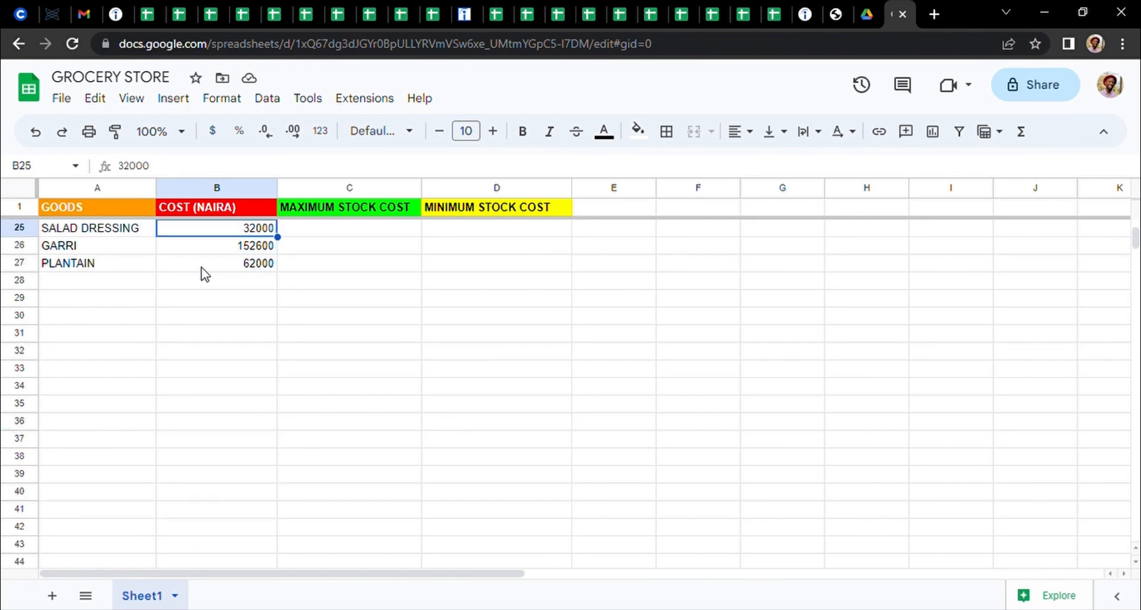
{"action": "key", "text": "Down"}
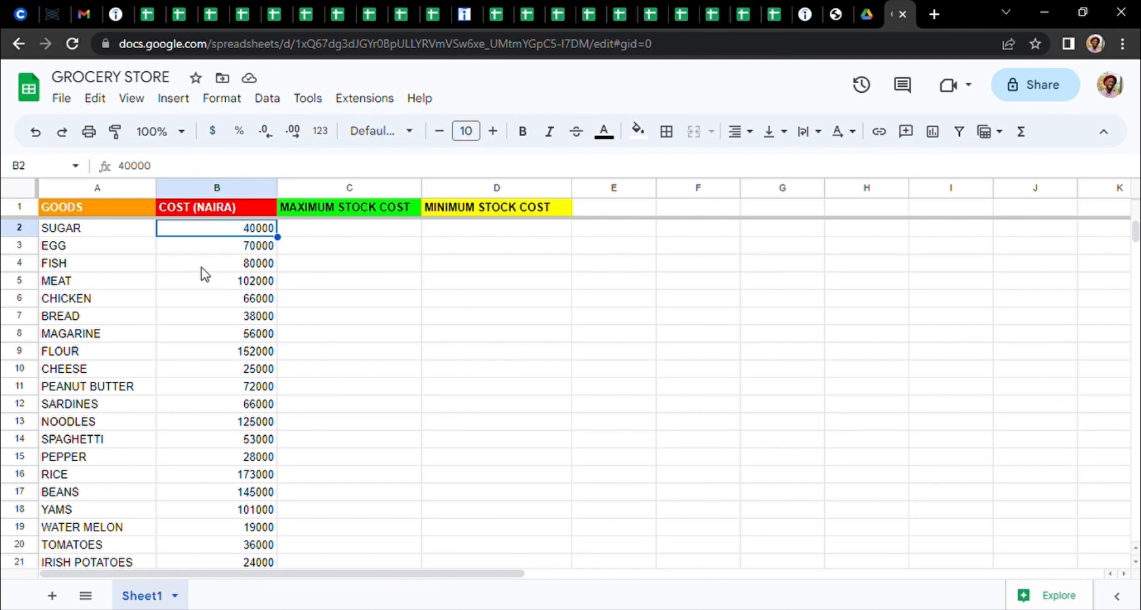
{"action": "left_click", "coordinate": [355, 230]}
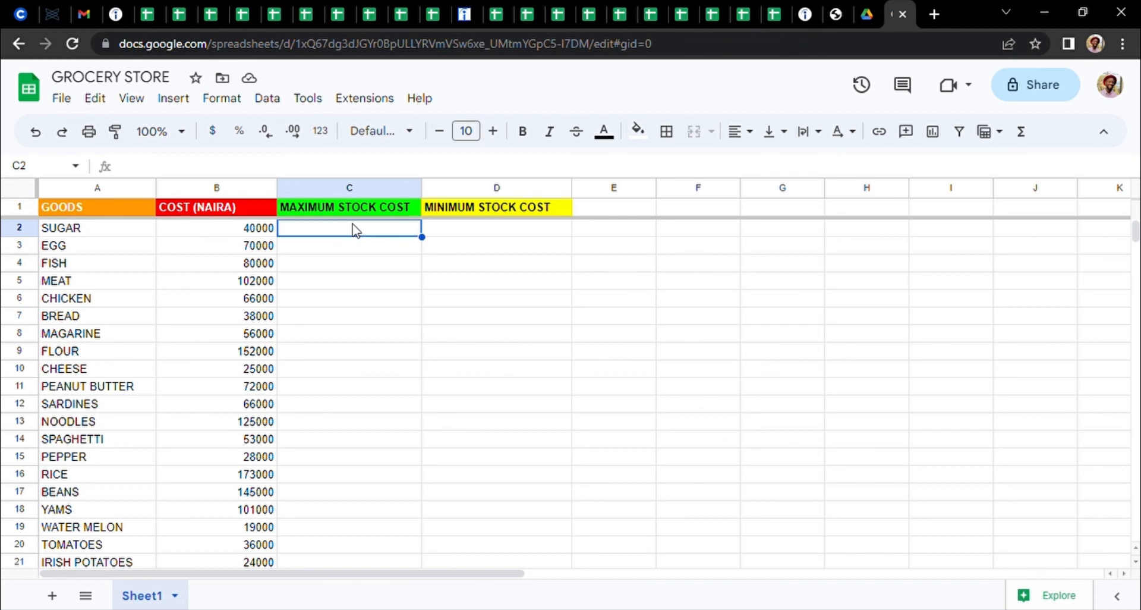
{"action": "left_click", "coordinate": [1021, 132]}
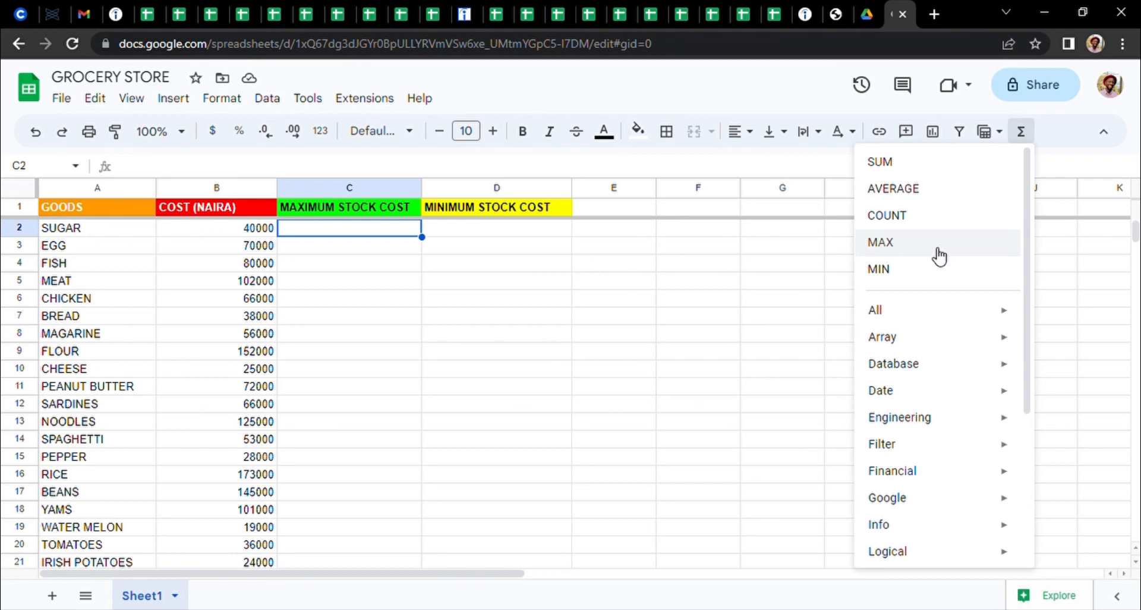
{"action": "left_click", "coordinate": [531, 280]}
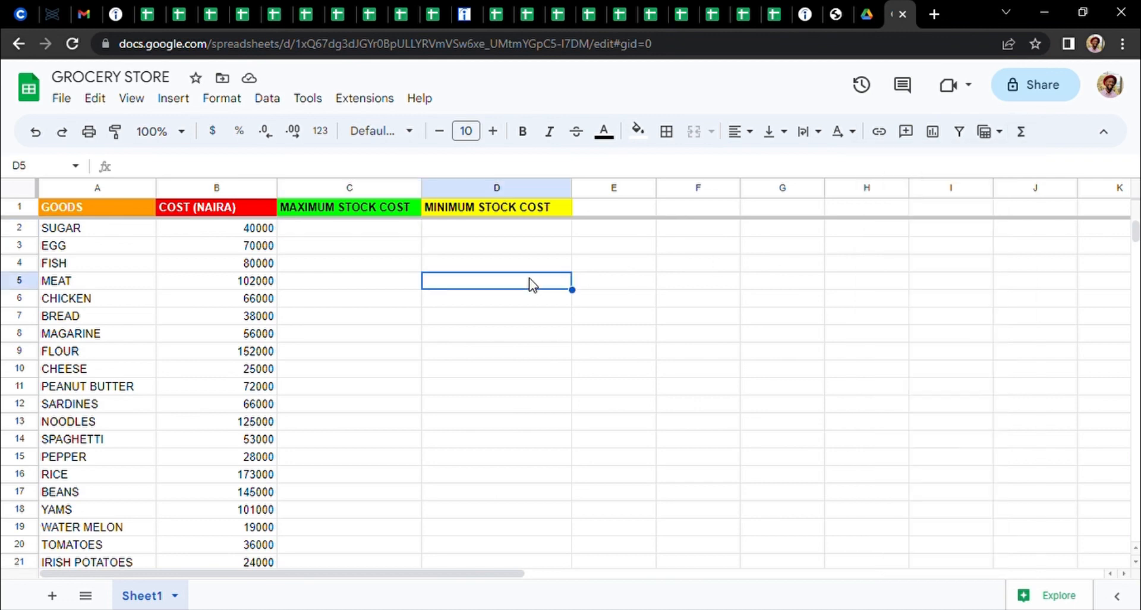
Enter the formula =MAX(B2:B27) in cell C2 under MAXIMUM STOCK COST.
{"action": "left_click", "coordinate": [400, 234]}
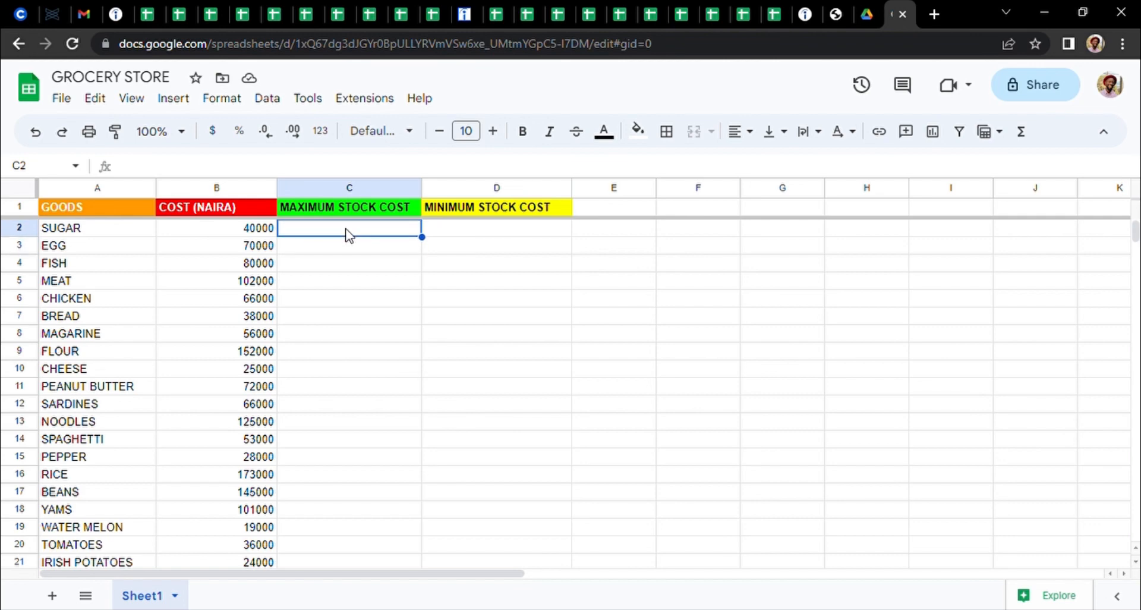
{"action": "type", "text": "="}
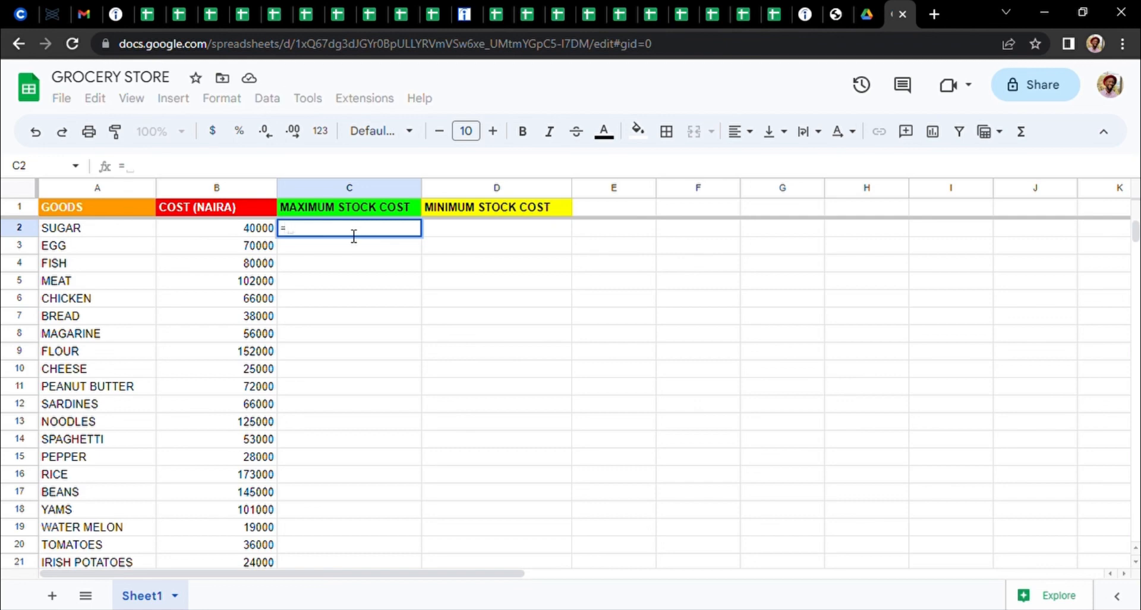
{"action": "type", "text": "MAX"}
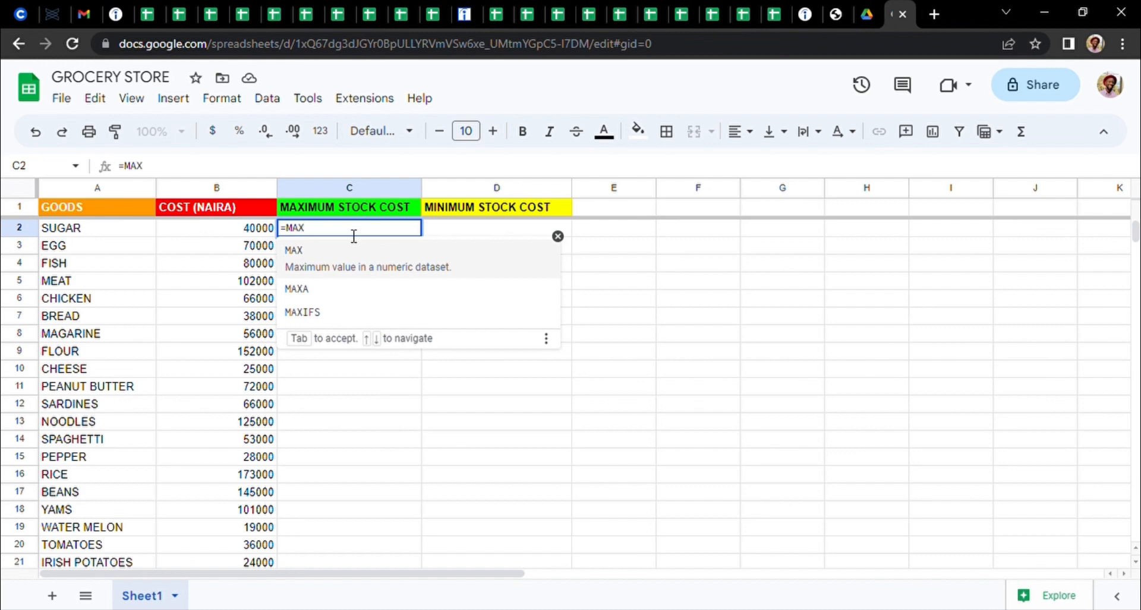
{"action": "type", "text": "("}
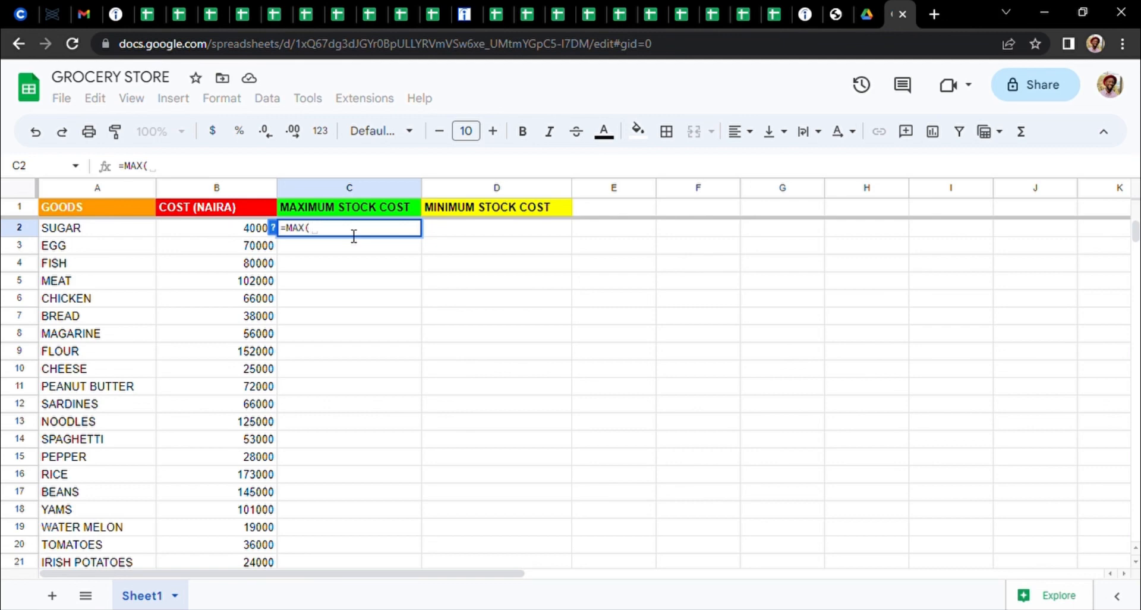
{"action": "type", "text": "B2"}
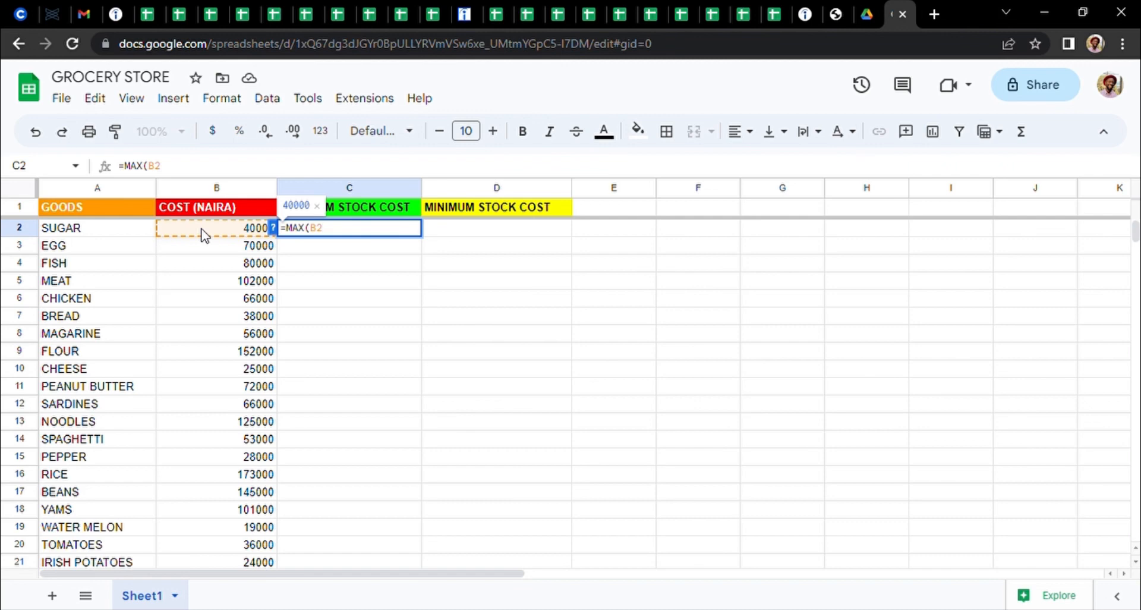
{"action": "key", "text": "ctrl+shift+Down"}
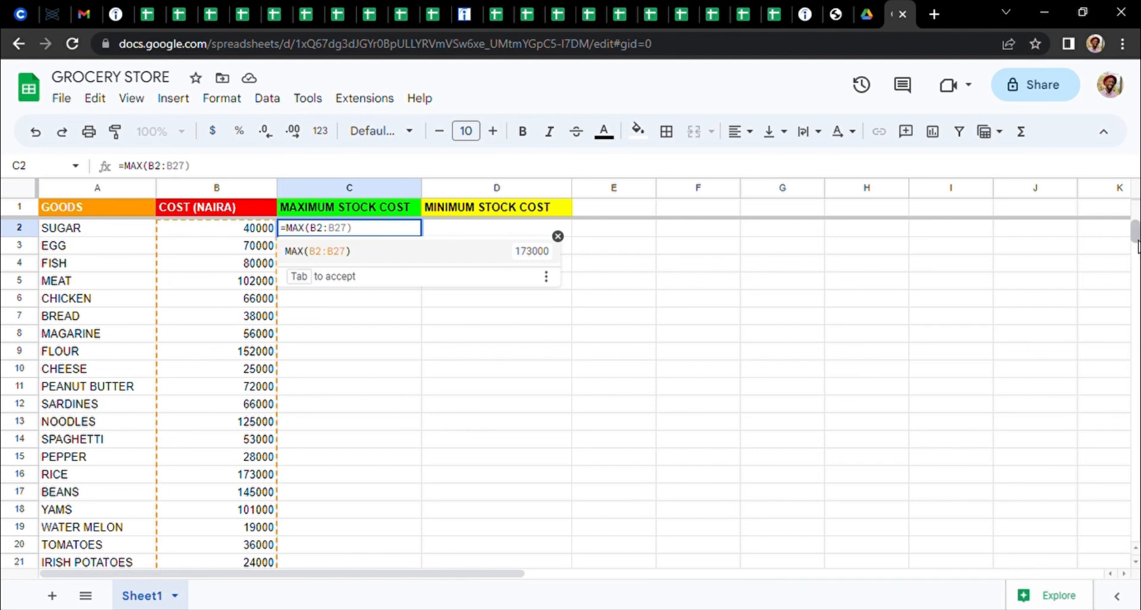
{"action": "mouse_move", "coordinate": [1136, 240]}
{"action": "left_mouse_down"}
{"action": "mouse_move", "coordinate": [1139, 253]}
{"action": "mouse_move", "coordinate": [1137, 235]}
{"action": "left_mouse_up"}
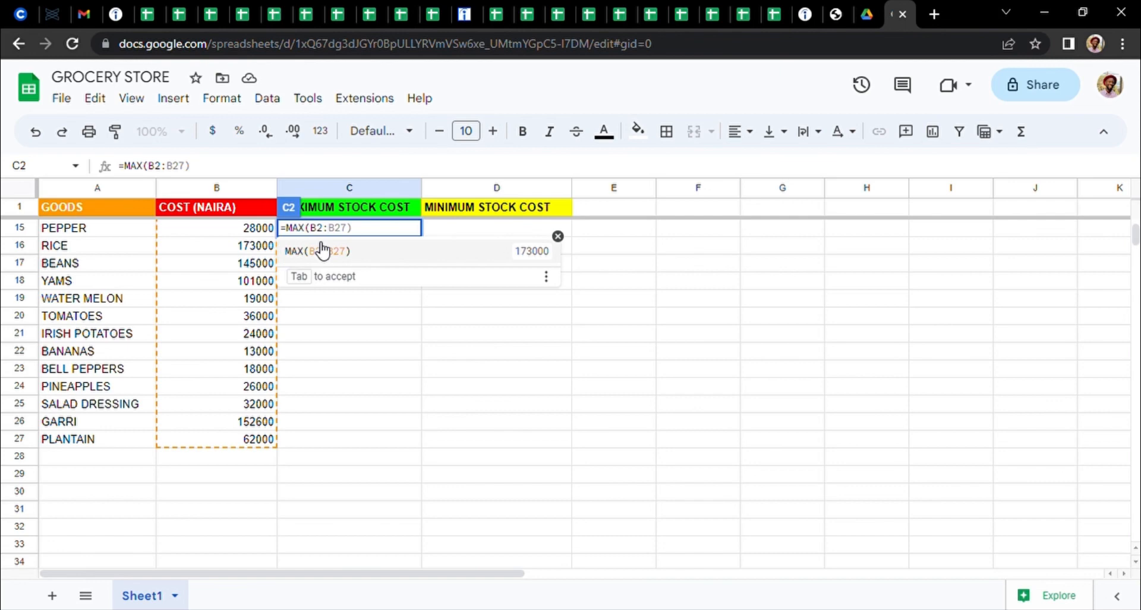
{"action": "type", "text": "B2:B27"}
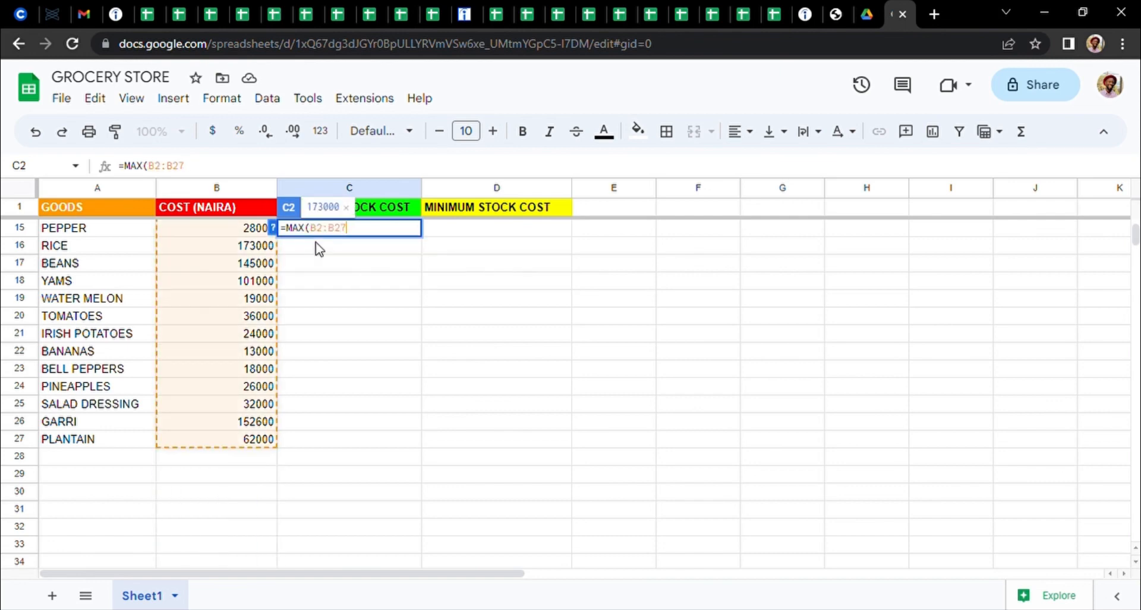
{"action": "type", "text": ")"}
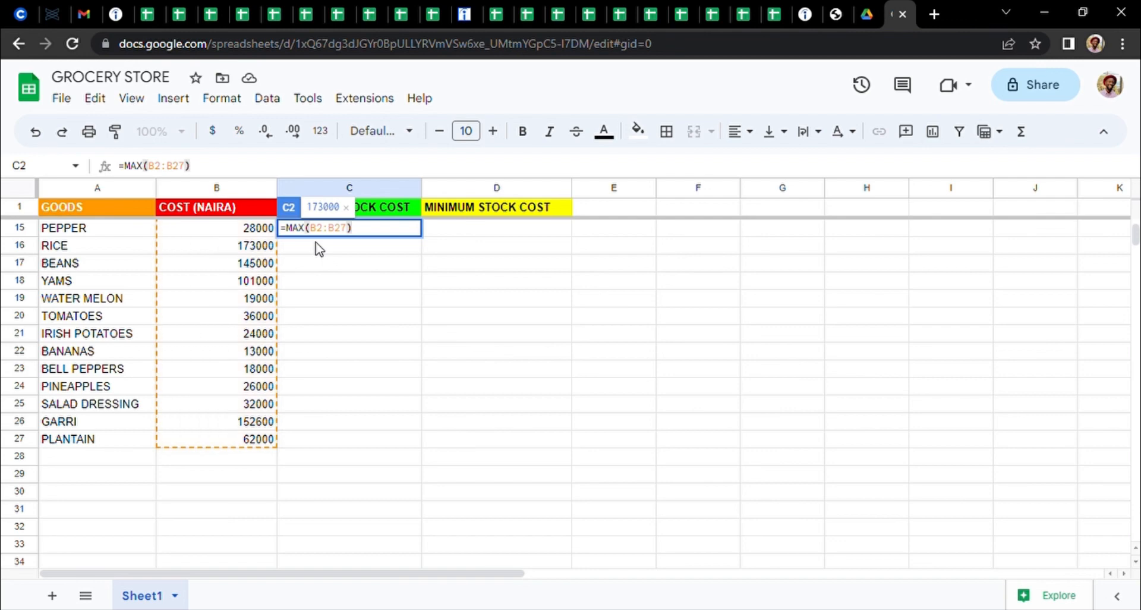
{"action": "key", "text": "Return"}
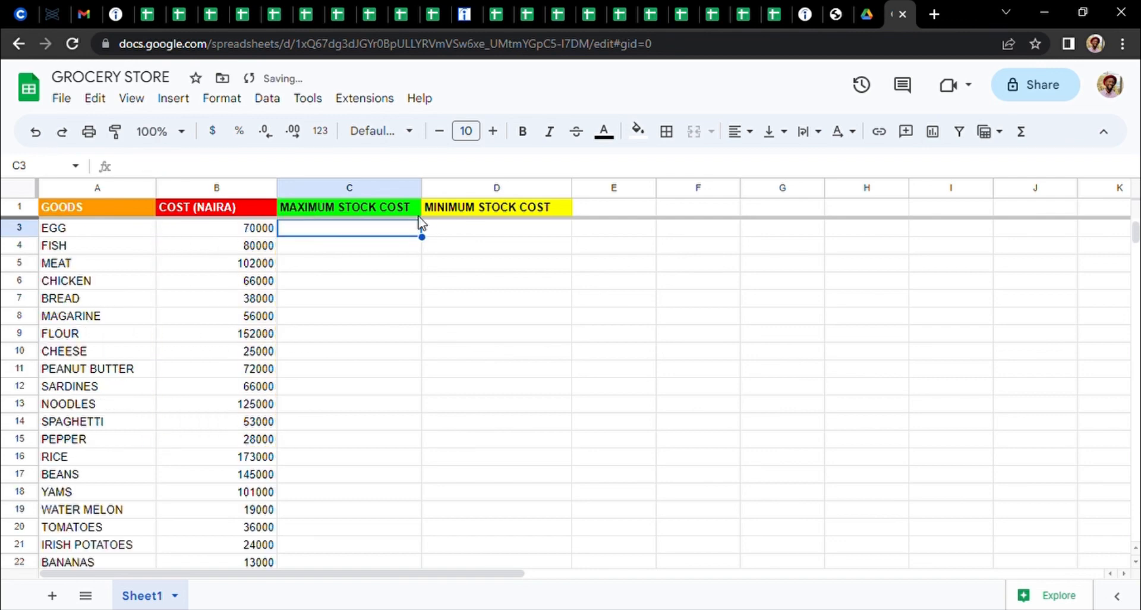
Return to cell C2 and look at the maximum stock cost and its formula.
{"action": "key", "text": "Up"}
{"action": "key", "text": "Up"}
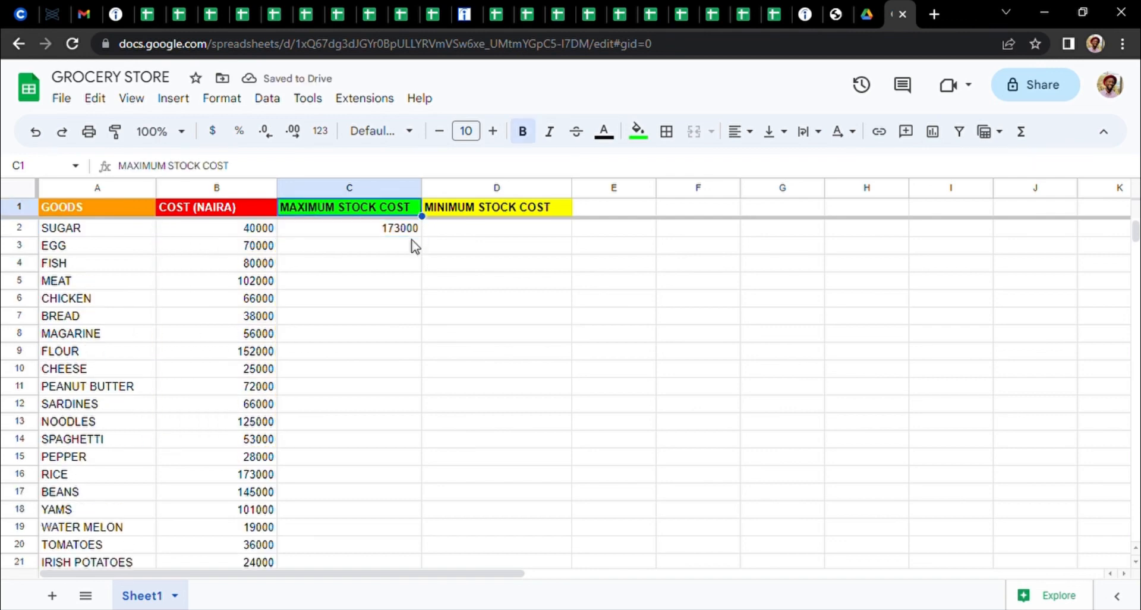
{"action": "left_click", "coordinate": [392, 233]}
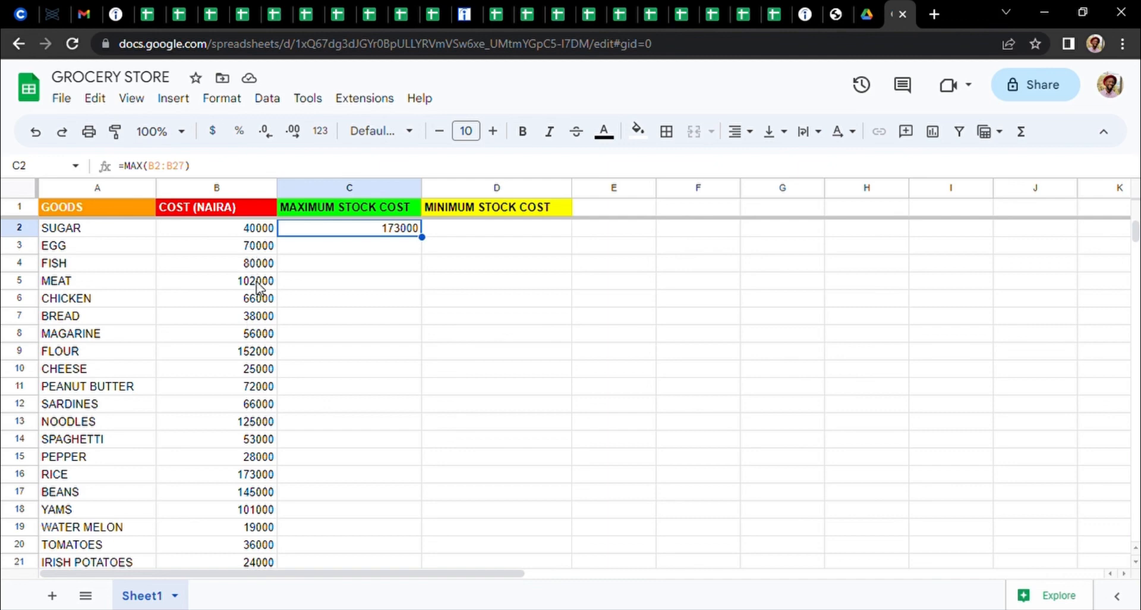
Go down the cost column from EGG to PINEAPPLES to look for the good that has the maximum cost.
{"action": "left_click", "coordinate": [247, 252]}
{"action": "key", "text": "Down"}
{"action": "key", "text": "Down"}
{"action": "key", "text": "Down"}
{"action": "key", "text": "Down"}
{"action": "key", "text": "Down"}
{"action": "key", "text": "Down"}
{"action": "key", "text": "Down"}
{"action": "key", "text": "Down"}
{"action": "key", "text": "Down"}
{"action": "key", "text": "Down"}
{"action": "key", "text": "Down"}
{"action": "key", "text": "Down"}
{"action": "key", "text": "Down"}
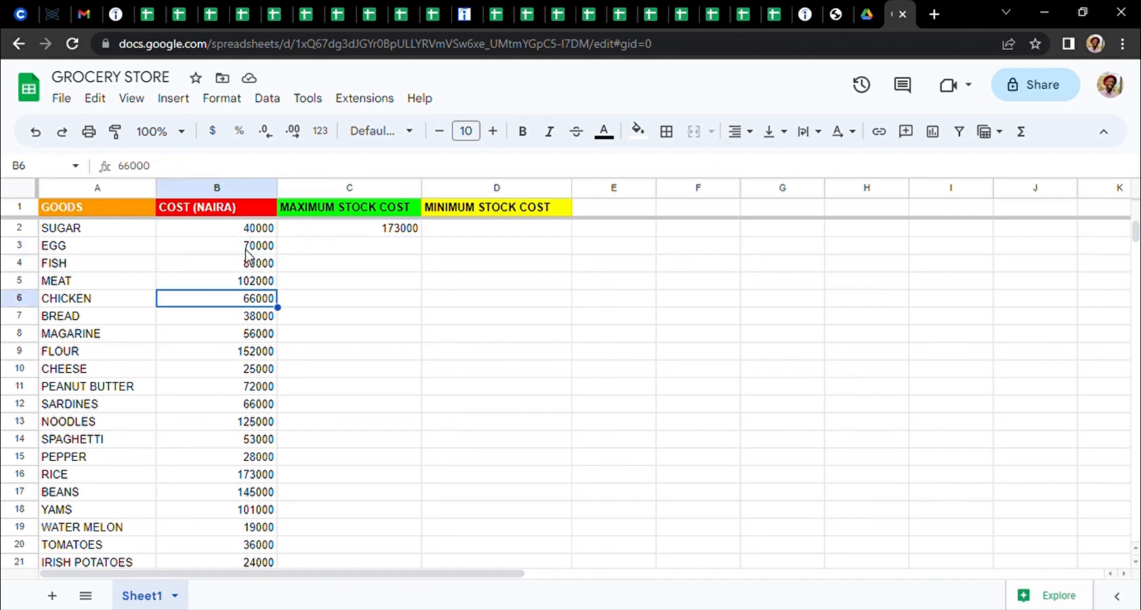
{"action": "key", "text": "Down"}
{"action": "key", "text": "Down"}
{"action": "key", "text": "Down"}
{"action": "key", "text": "Down"}
{"action": "key", "text": "Down"}
{"action": "key", "text": "Down"}
{"action": "key", "text": "Down"}
{"action": "key", "text": "Down"}
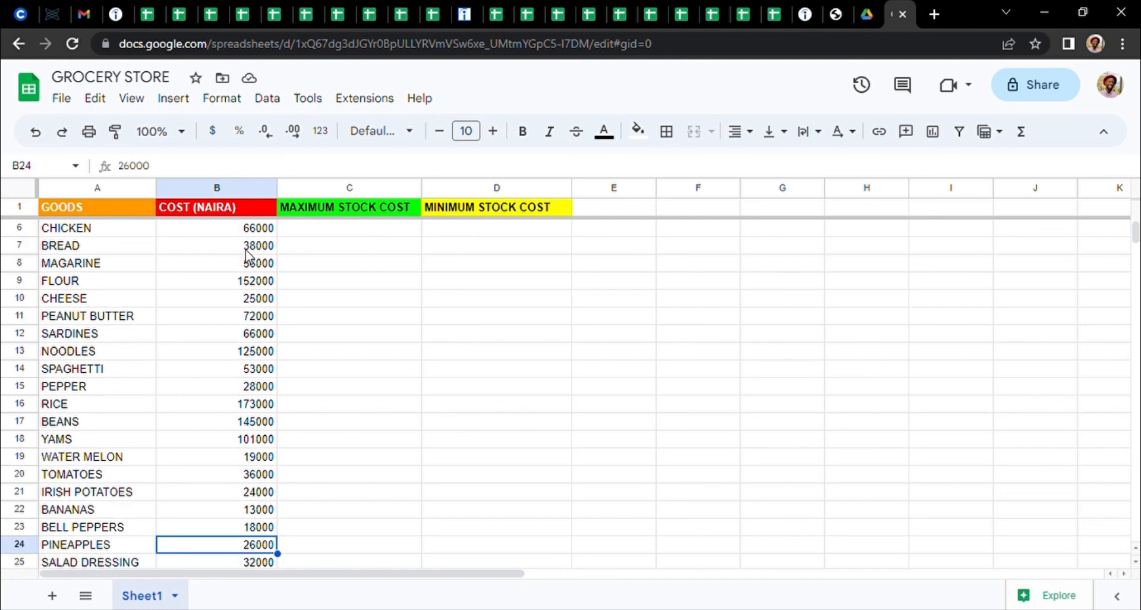
Go back up the cost column from PINEAPPLES to SUGAR's cost in B2.
{"action": "key", "text": "Up"}
{"action": "key", "text": "Up"}
{"action": "key", "text": "Up"}
{"action": "key", "text": "Up"}
{"action": "key", "text": "Up"}
{"action": "key", "text": "Up"}
{"action": "key", "text": "Up"}
{"action": "key", "text": "Up"}
{"action": "key", "text": "Up"}
{"action": "key", "text": "Up"}
{"action": "key", "text": "Up"}
{"action": "key", "text": "Up"}
{"action": "key", "text": "Up"}
{"action": "key", "text": "Up"}
{"action": "key", "text": "Up"}
{"action": "key", "text": "Up"}
{"action": "key", "text": "Up"}
{"action": "key", "text": "Up"}
{"action": "key", "text": "Up"}
{"action": "key", "text": "Up"}
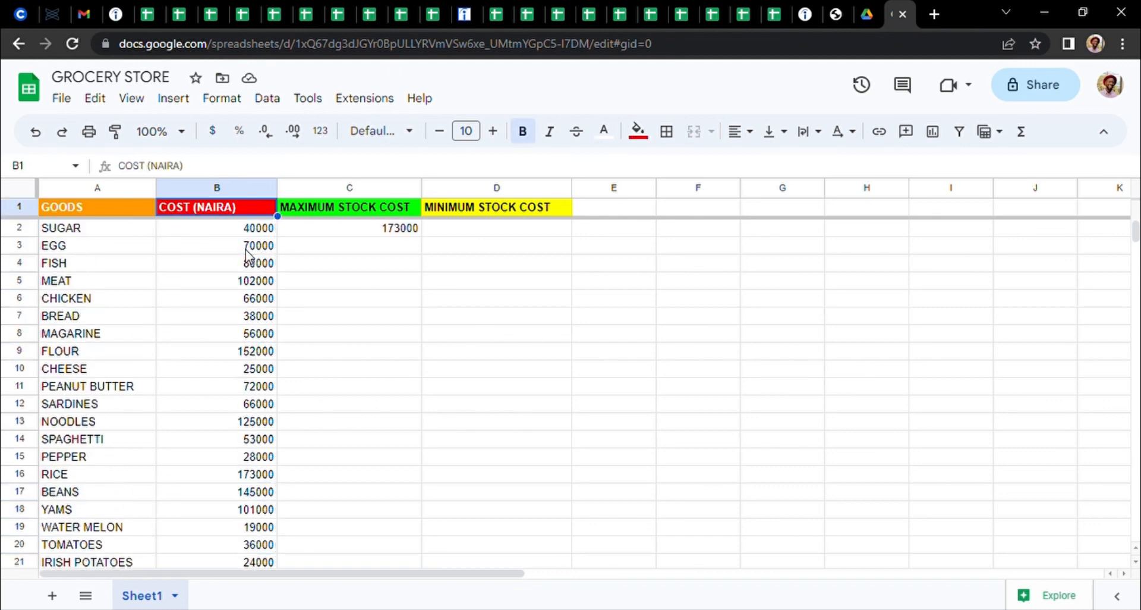
{"action": "key", "text": "Down"}
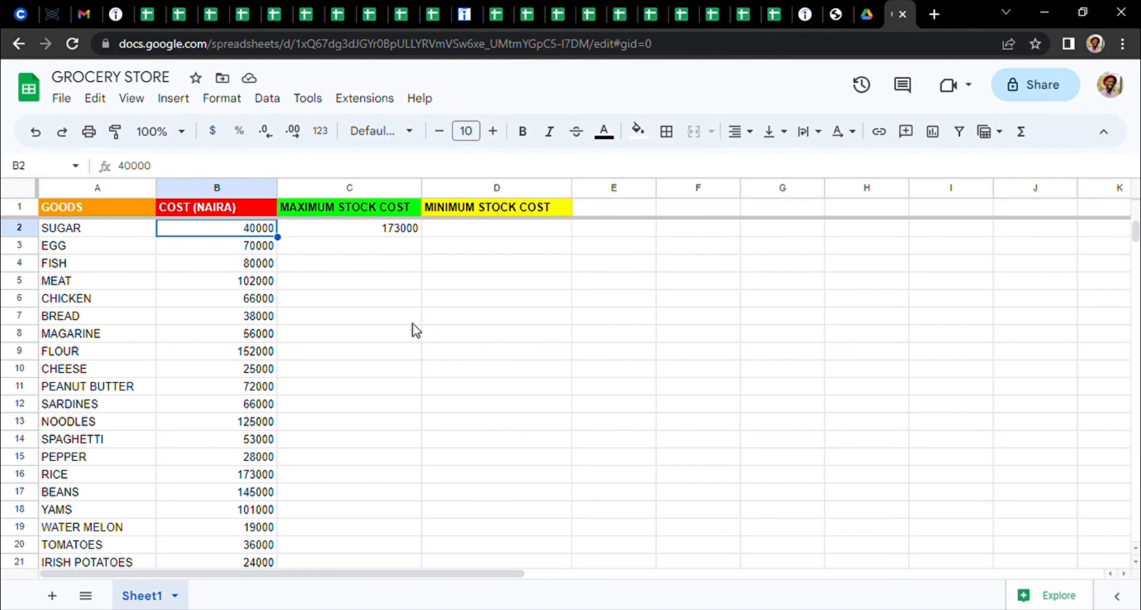
Search the sheet for 173000, go to the match in the cost column, and select RICE and the maximum in C2.
{"action": "key", "text": "ctrl+f"}
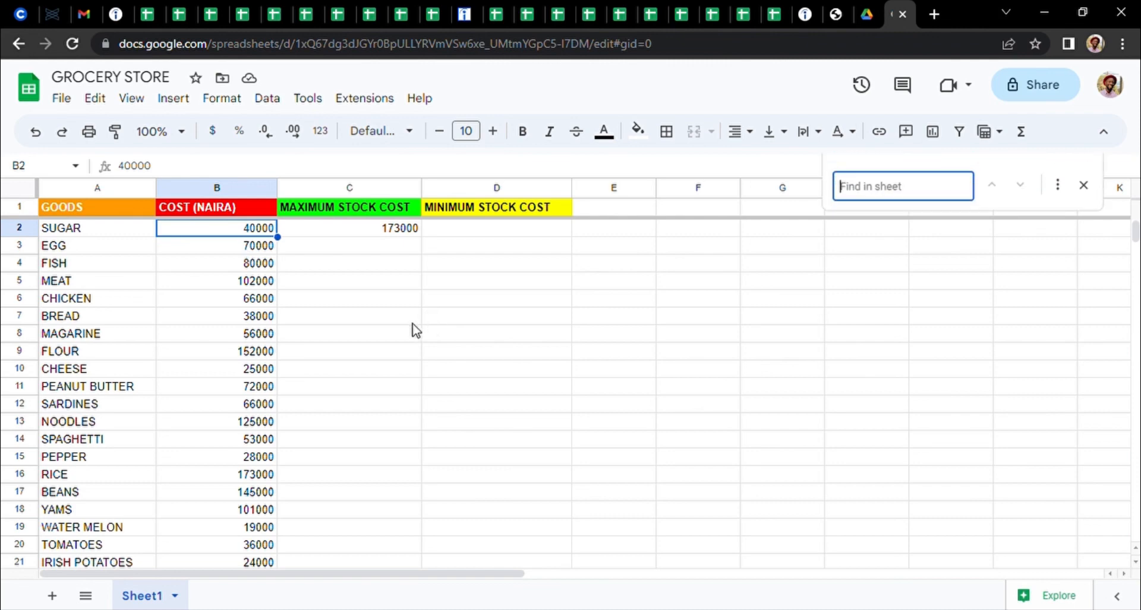
{"action": "type", "text": "173"}
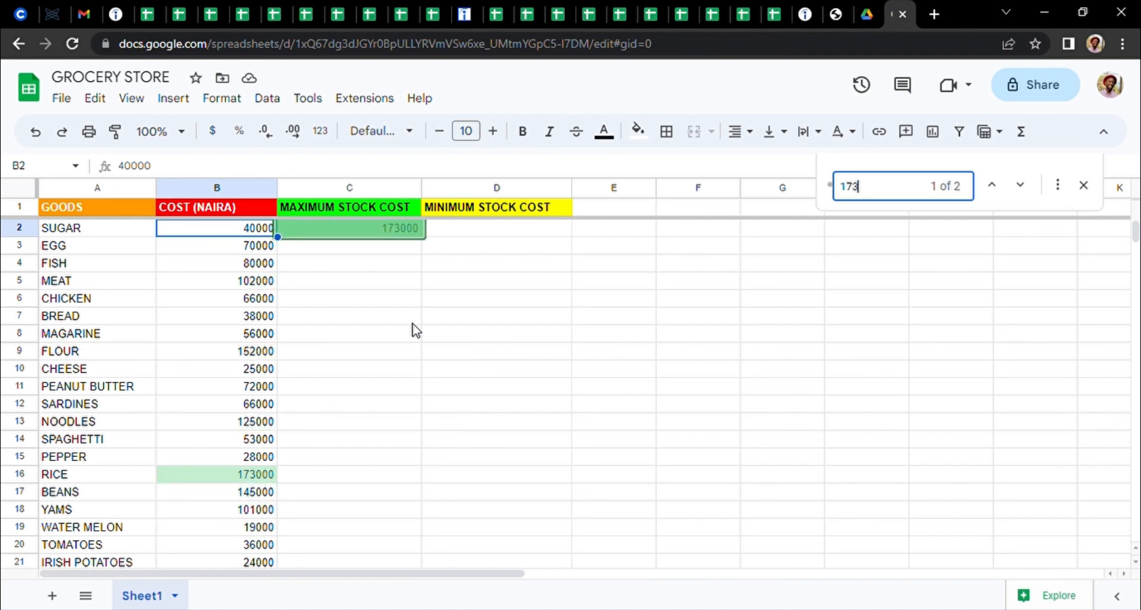
{"action": "type", "text": "000"}
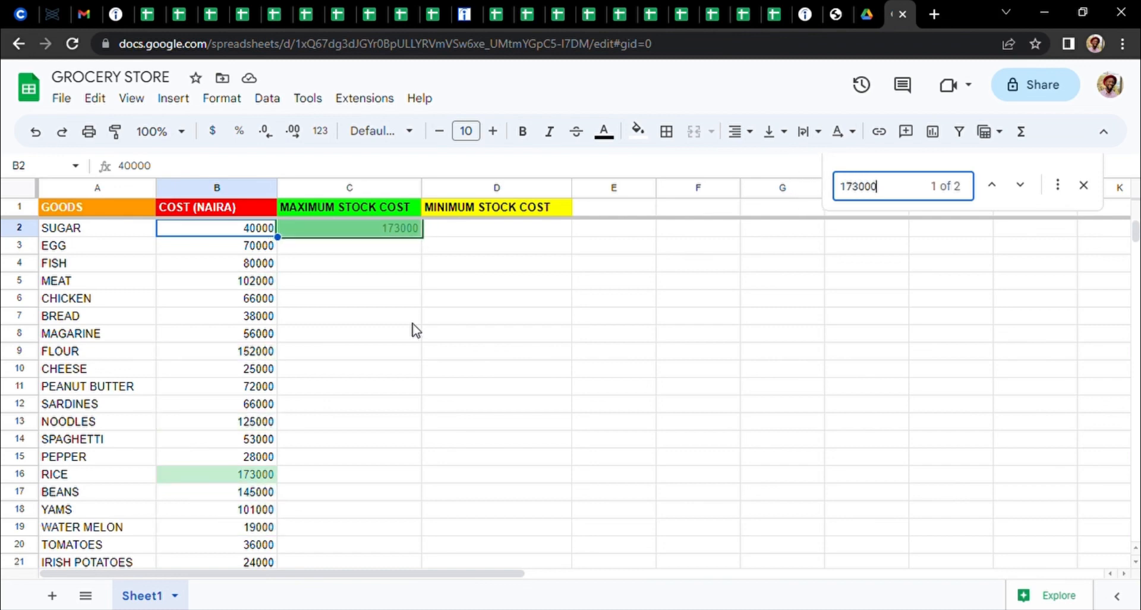
{"action": "key", "text": "Return"}
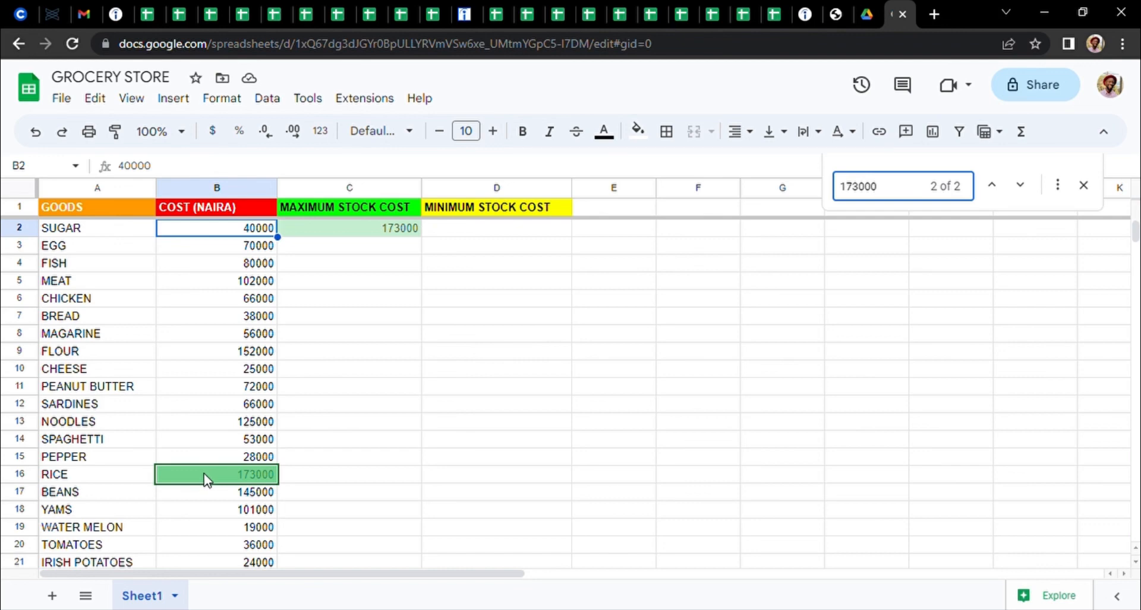
{"action": "left_click", "coordinate": [86, 482]}
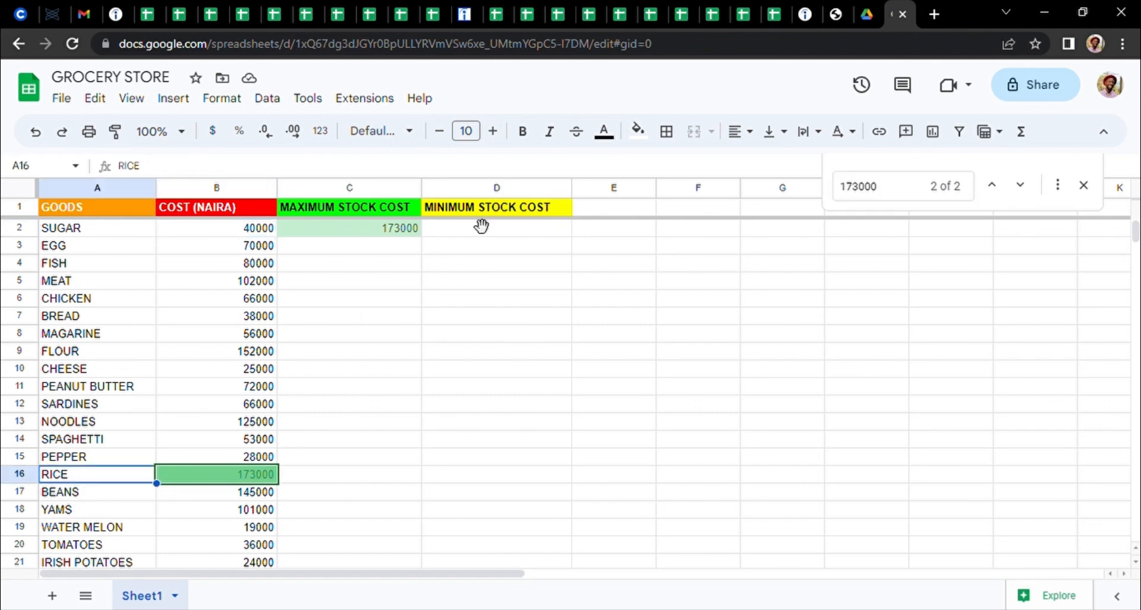
{"action": "left_click", "coordinate": [398, 235]}
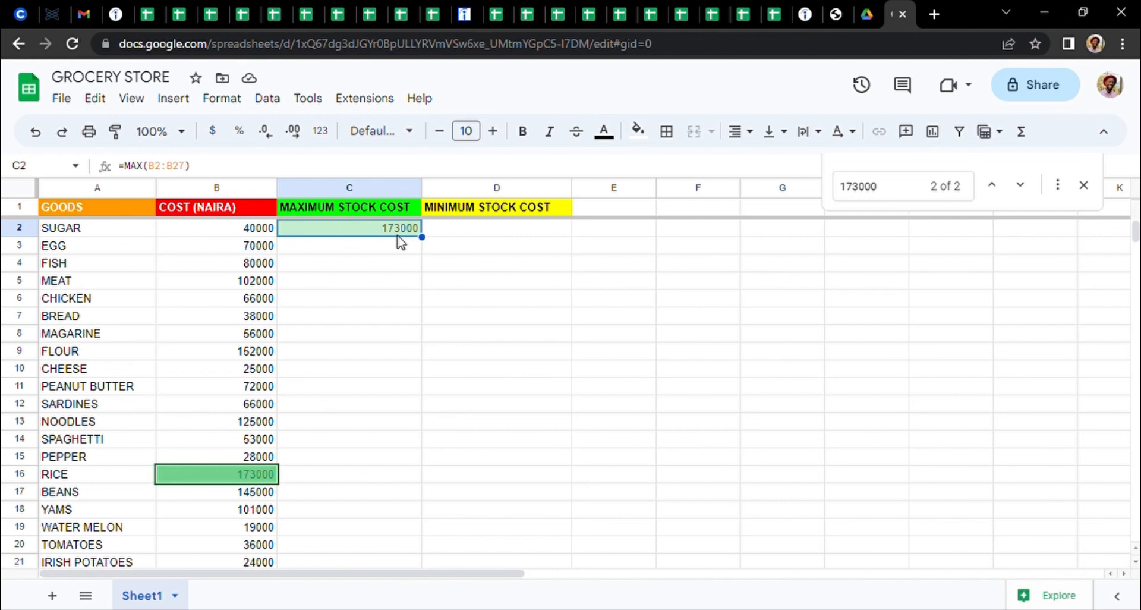
Enter the formula =MIN(B2:B27) in cell D2 under MINIMUM STOCK COST.
{"action": "left_click", "coordinate": [489, 230]}
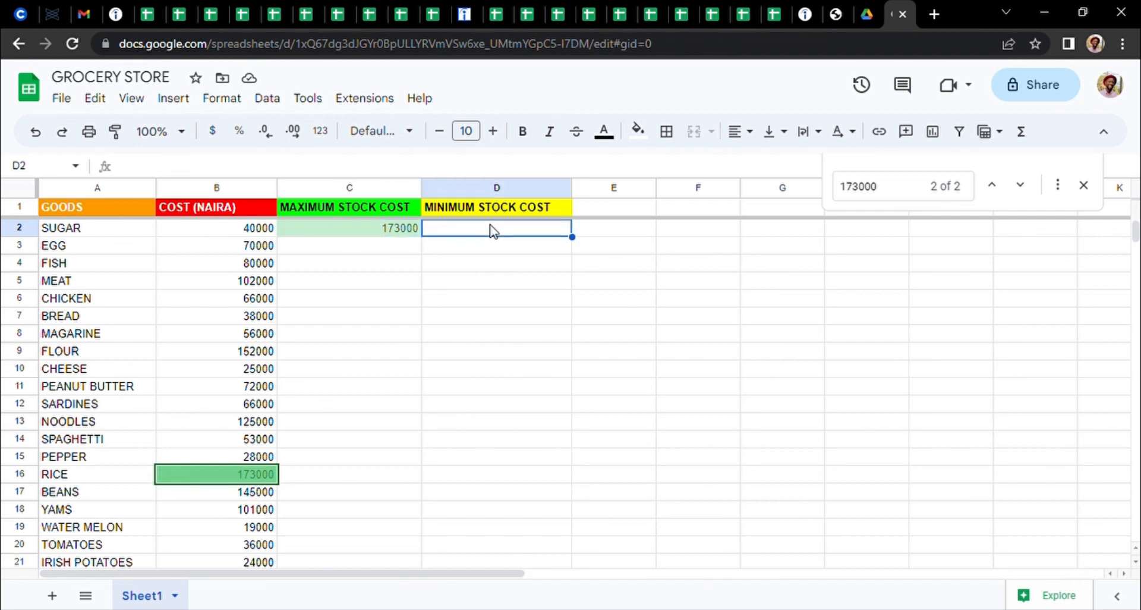
{"action": "type", "text": "="}
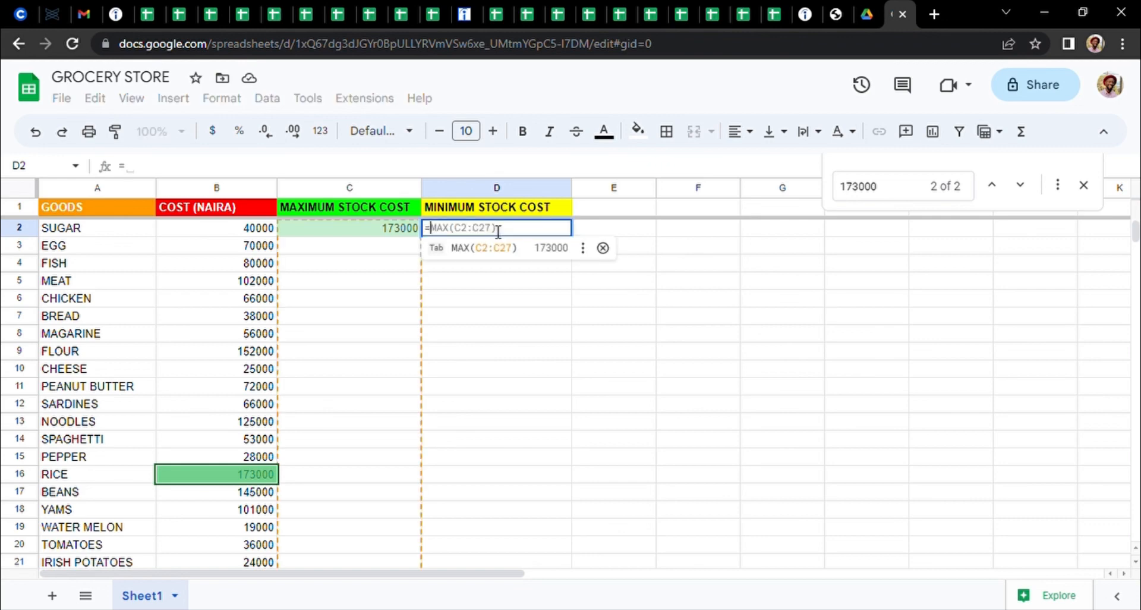
{"action": "left_click", "coordinate": [1034, 140]}
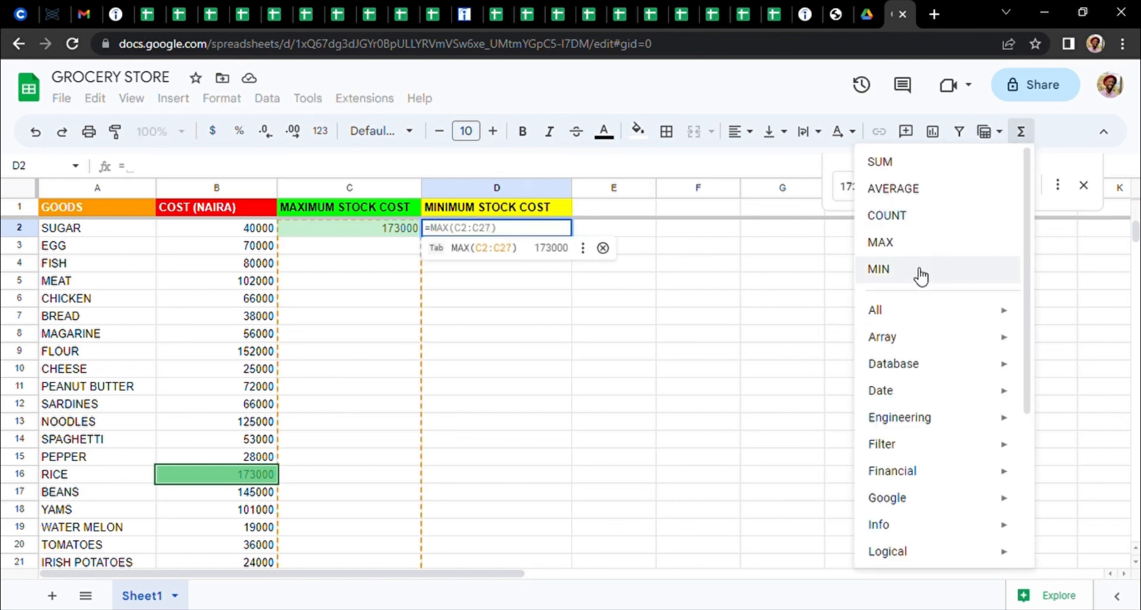
{"action": "left_click", "coordinate": [880, 270]}
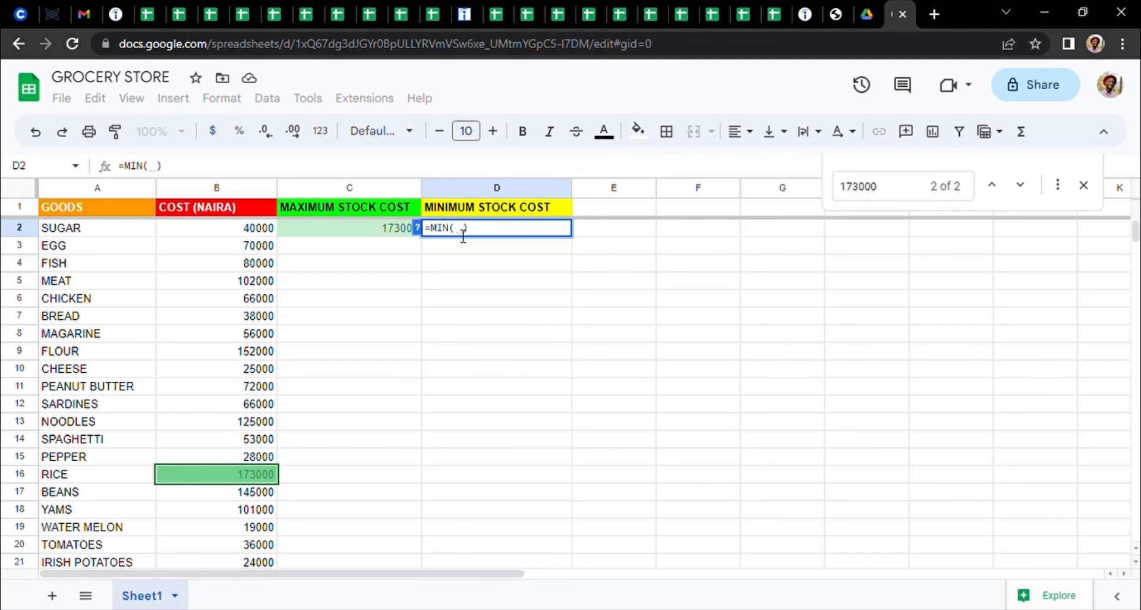
{"action": "left_click", "coordinate": [172, 228]}
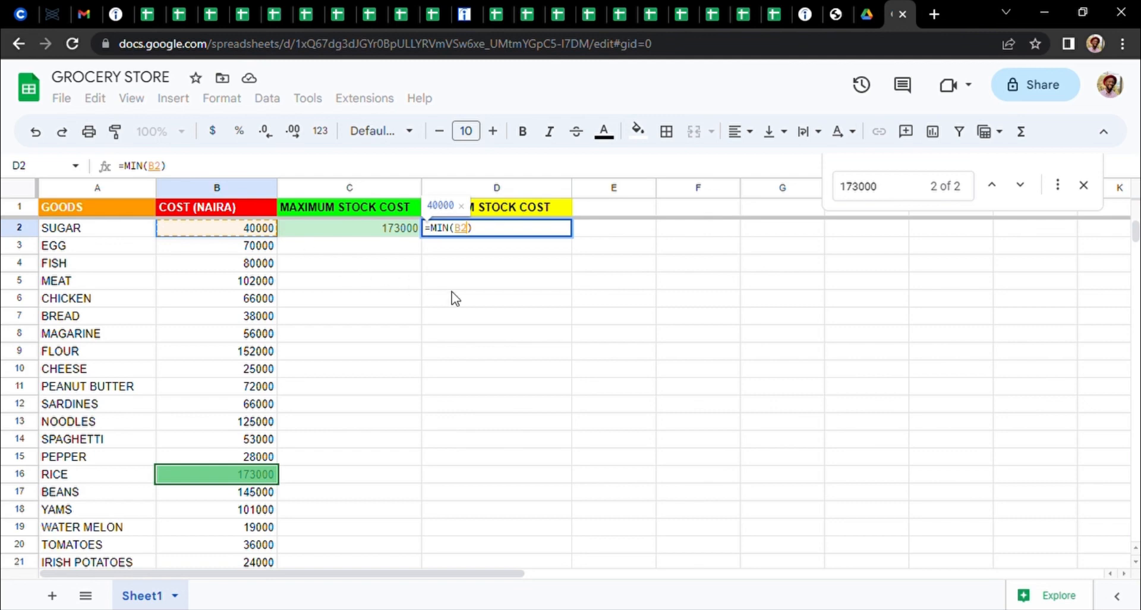
{"action": "type", "text": ":"}
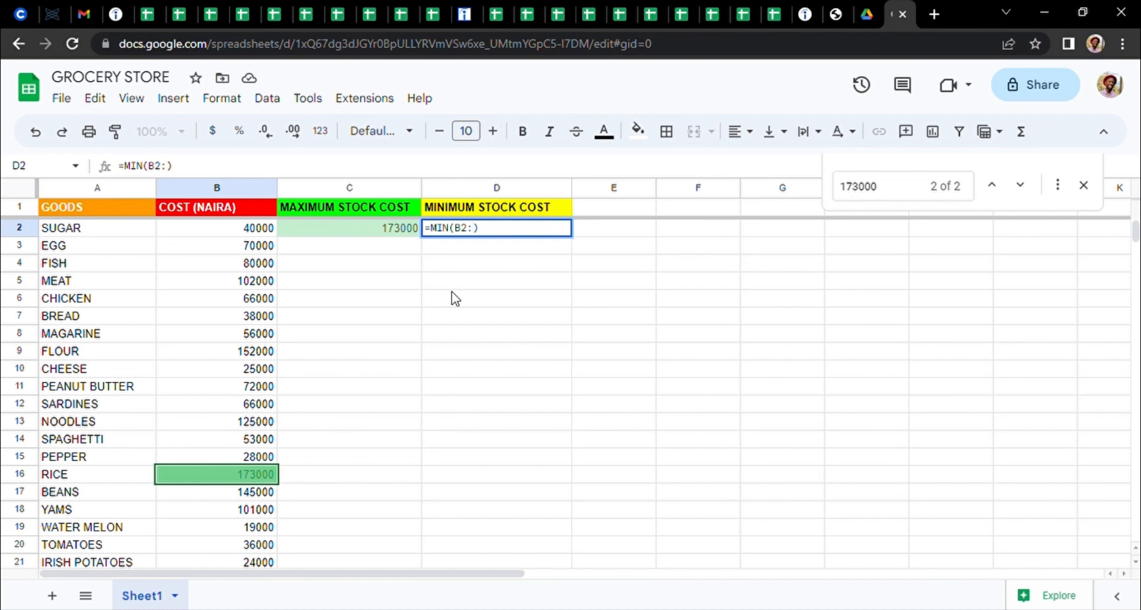
{"action": "type", "text": "B27"}
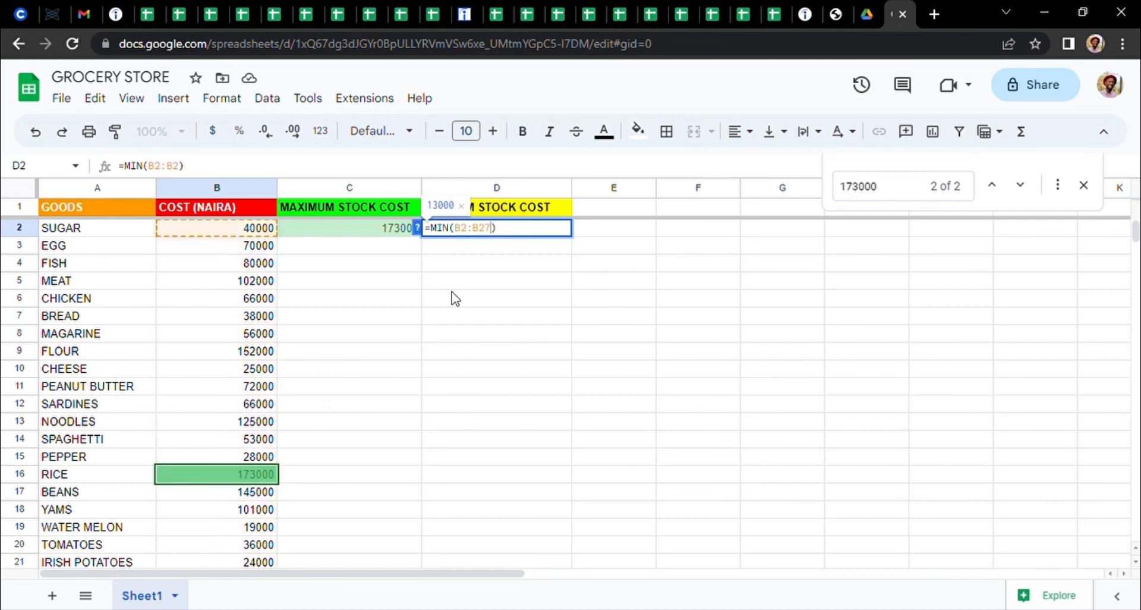
{"action": "left_click", "coordinate": [529, 236]}
{"action": "key", "text": "Return"}
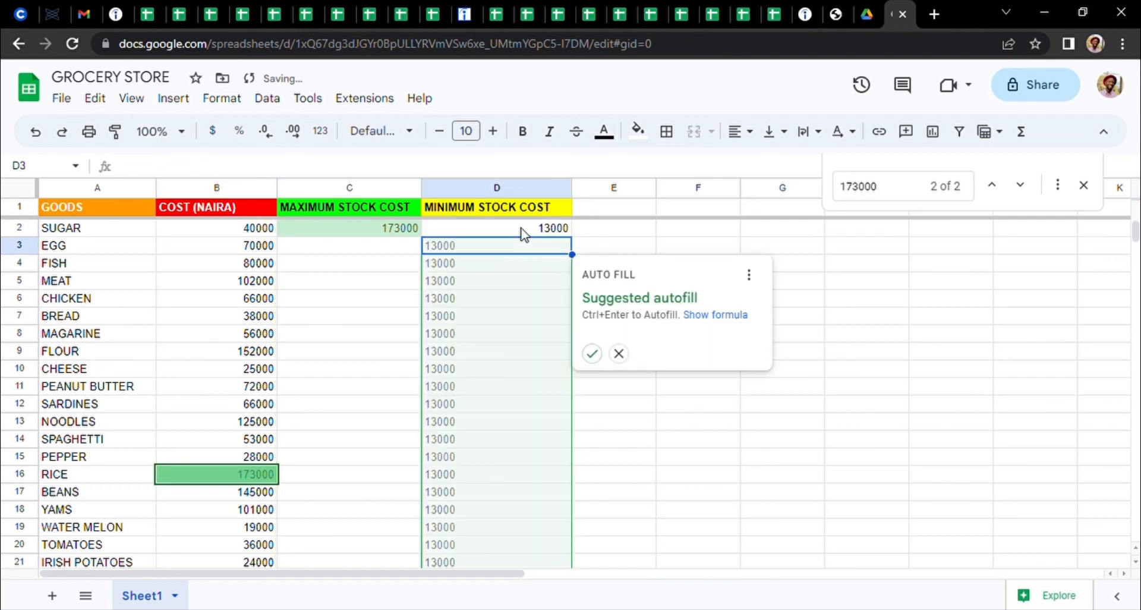
Select cell D2 to check the MIN formula and close the search for 173000.
{"action": "left_click", "coordinate": [522, 229]}
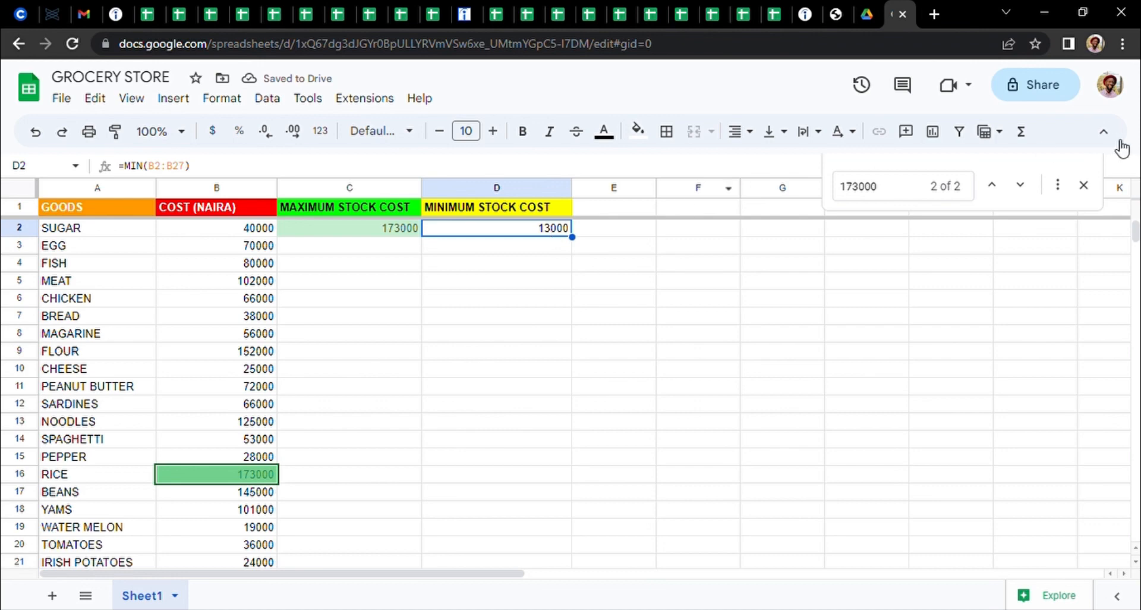
{"action": "left_click", "coordinate": [1083, 185]}
{"action": "left_click", "coordinate": [554, 231]}
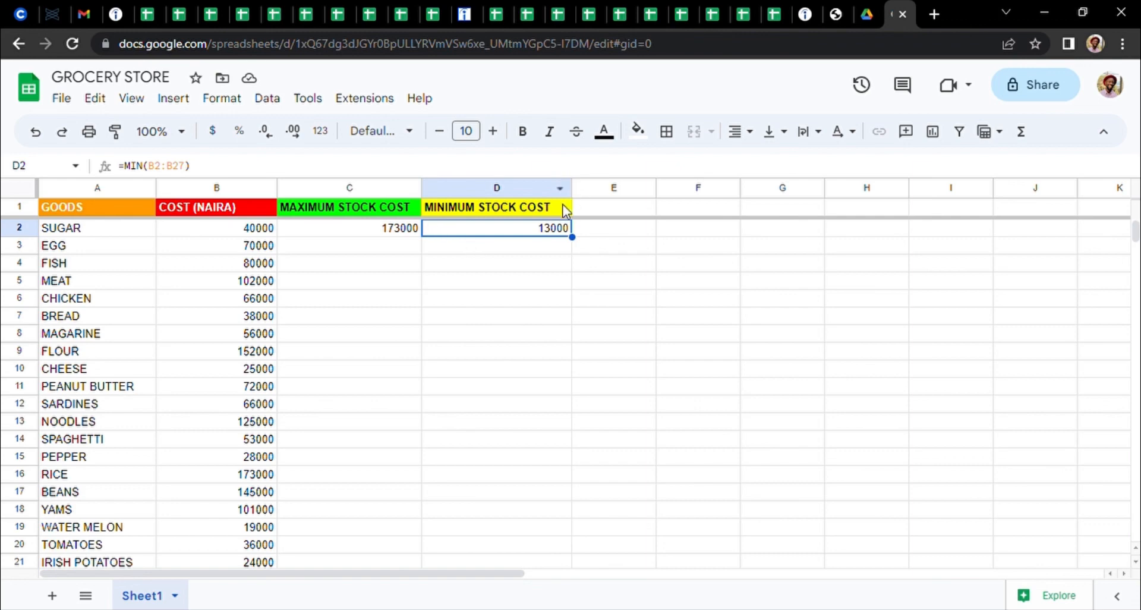
Search the sheet for 13000, go to the match in the cost column, and close the search.
{"action": "key", "text": "ctrl+f"}
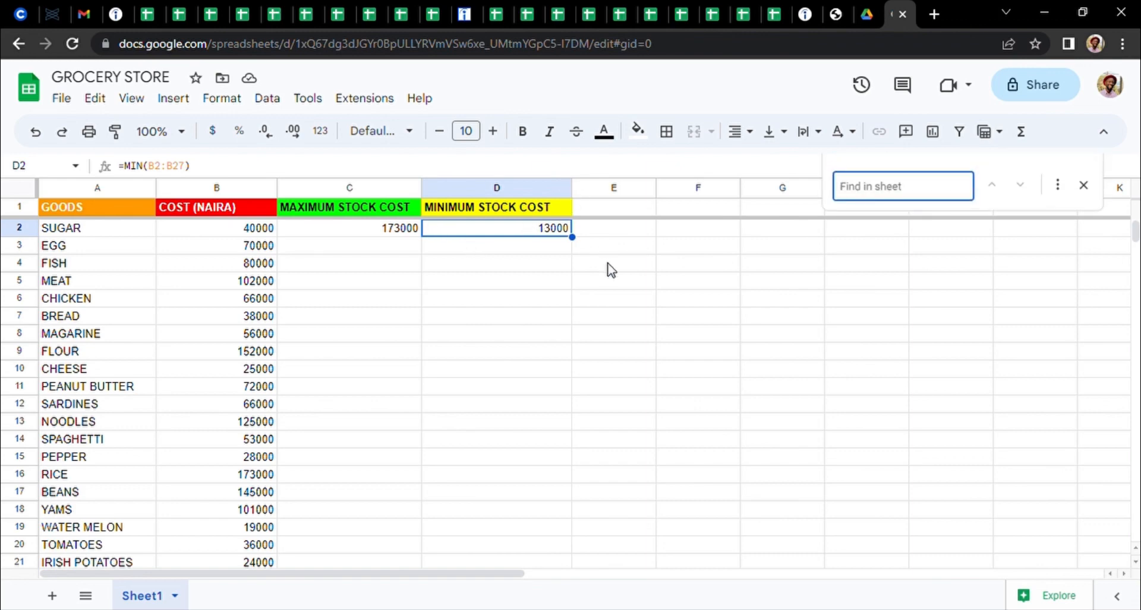
{"action": "type", "text": "13000"}
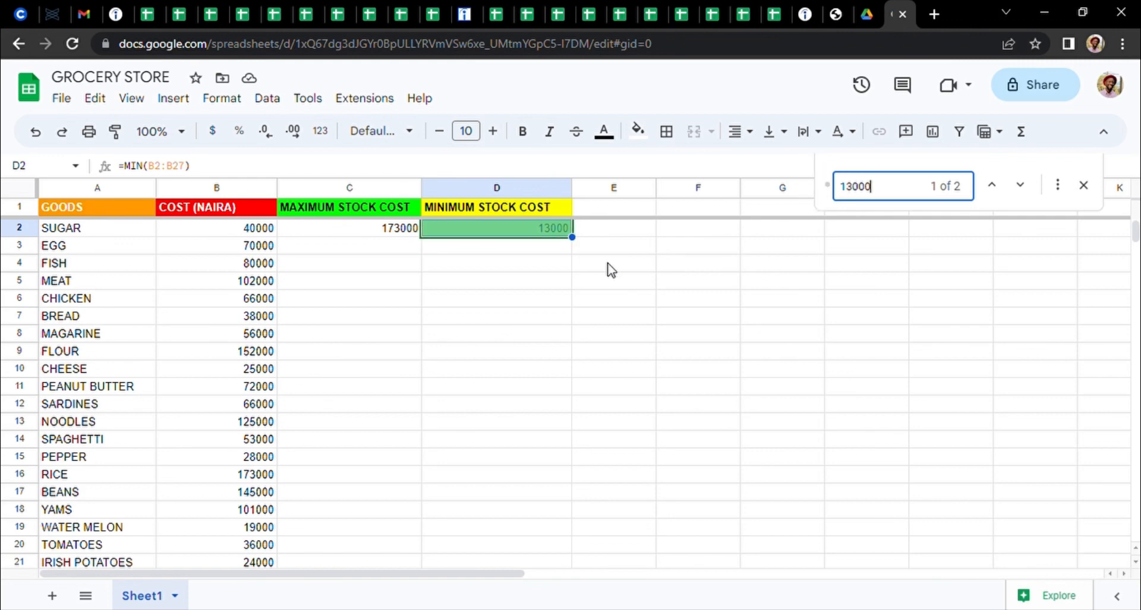
{"action": "key", "text": "Return"}
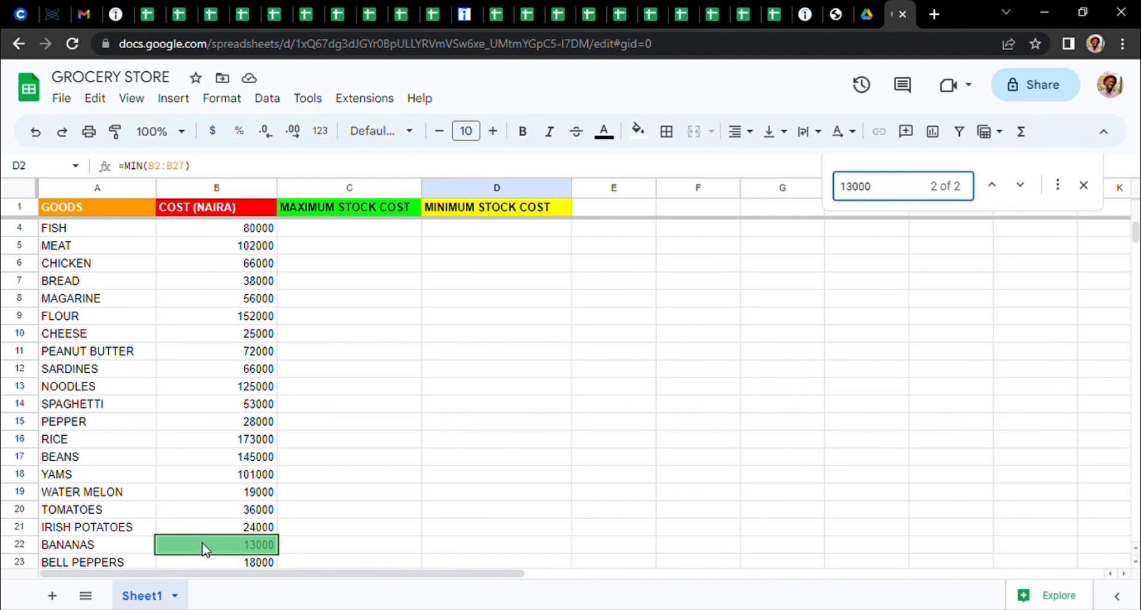
{"action": "left_click", "coordinate": [492, 231]}
{"action": "key", "text": "Up"}
{"action": "key", "text": "Up"}
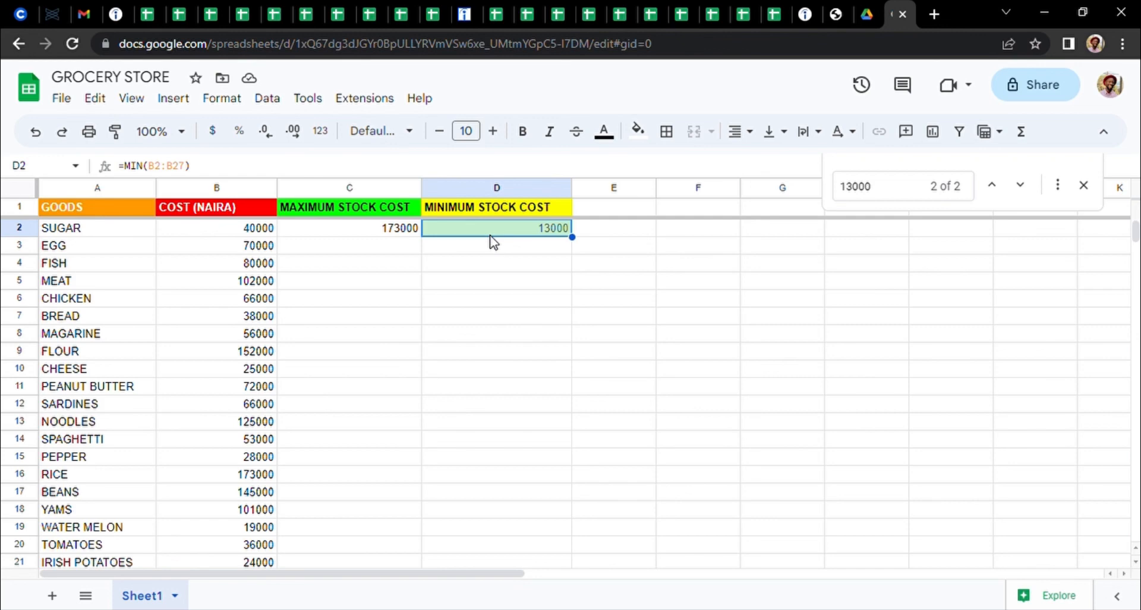
{"action": "left_click", "coordinate": [1083, 185]}
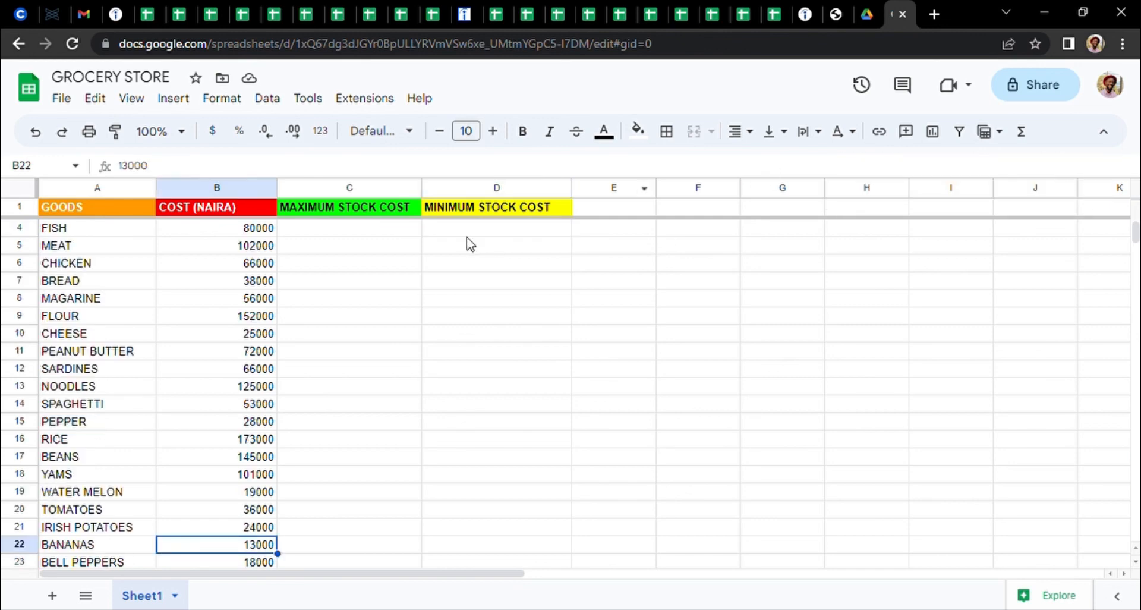
Return to the first rows and review the MAX formula in C2 and the MIN formula in D2.
{"action": "left_click", "coordinate": [538, 252]}
{"action": "key", "text": "Up"}
{"action": "key", "text": "Up"}
{"action": "key", "text": "Up"}
{"action": "key", "text": "Up"}
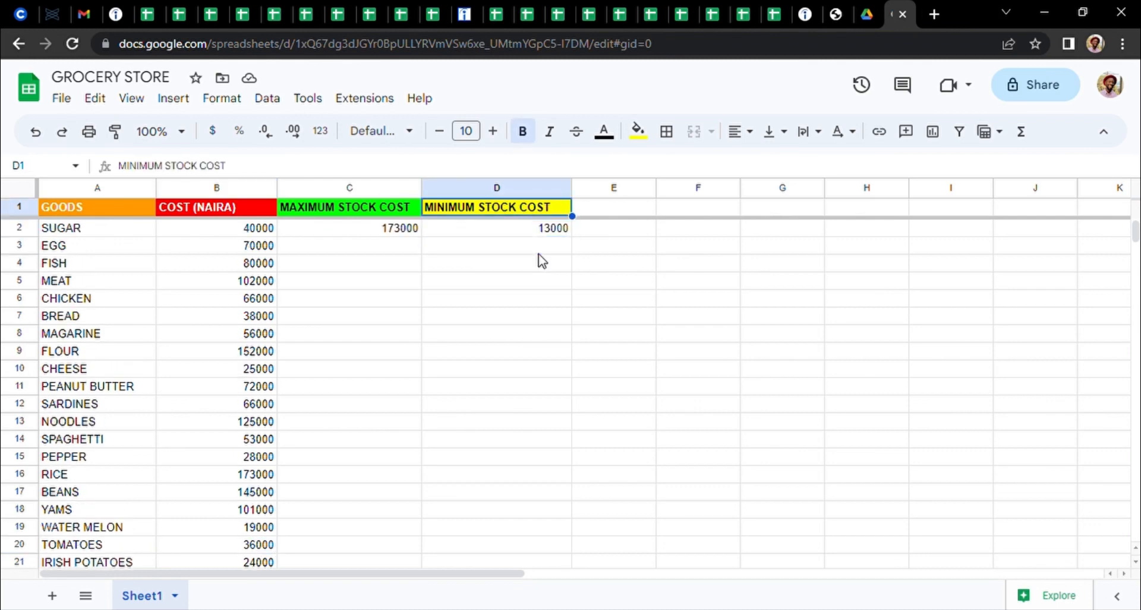
{"action": "left_click", "coordinate": [397, 235]}
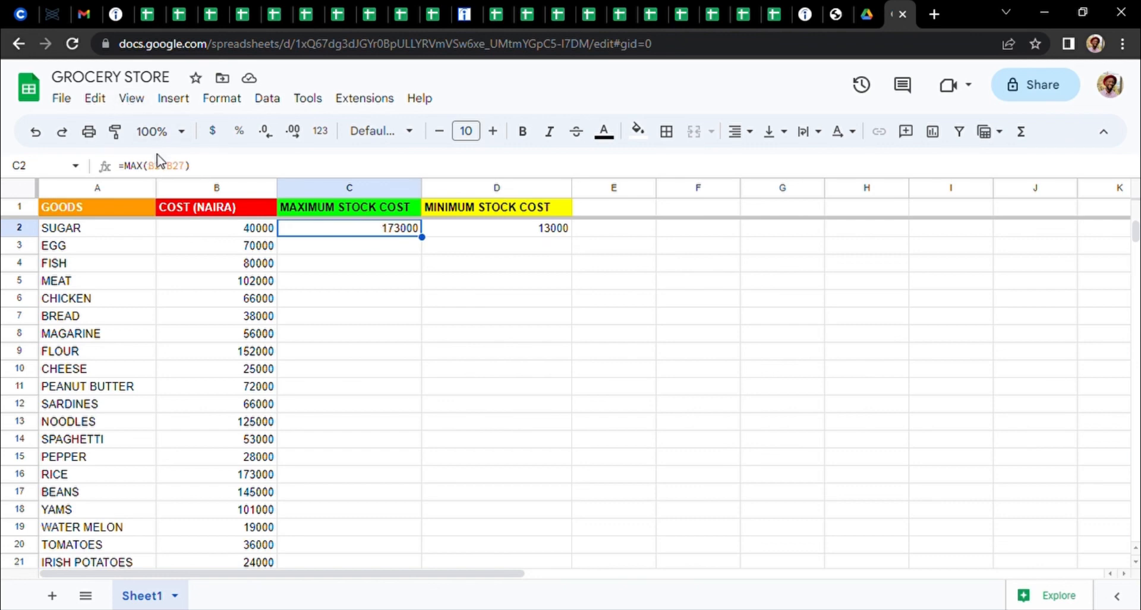
{"action": "left_click", "coordinate": [495, 227]}
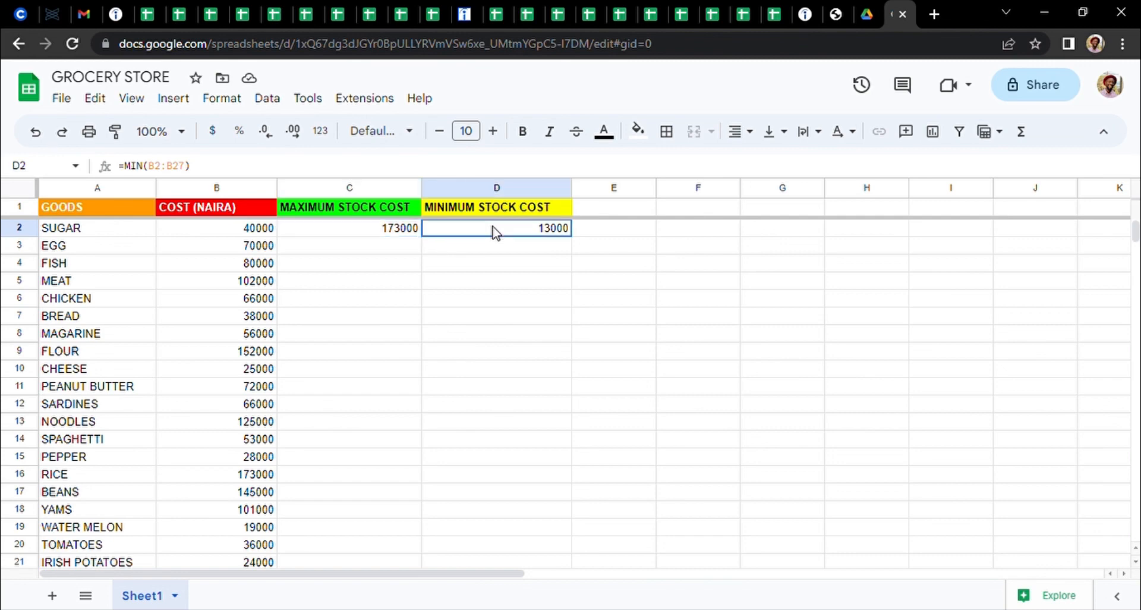